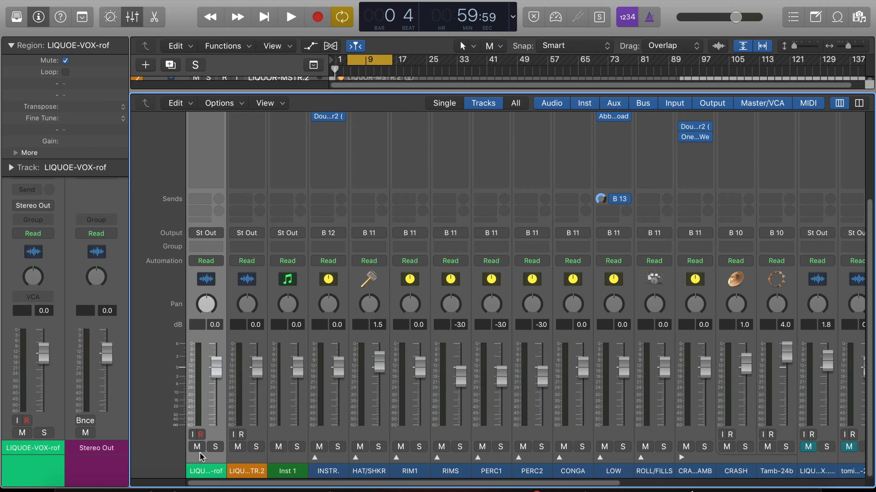
Close the mixer and solo the LIQUOE-VOX-rof and LIQUOR-MSTR.2 tracks in the arrangement.
key(x)
drag(208, 87, 208, 108)
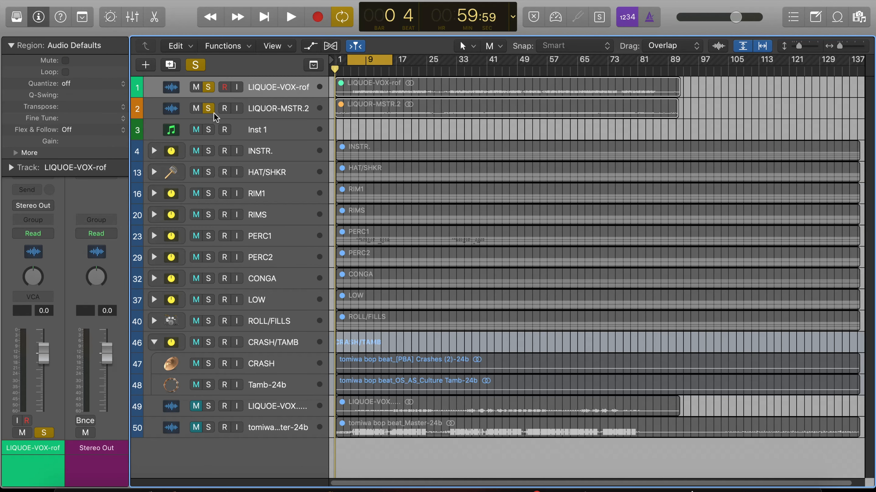
click(761, 46)
click(745, 46)
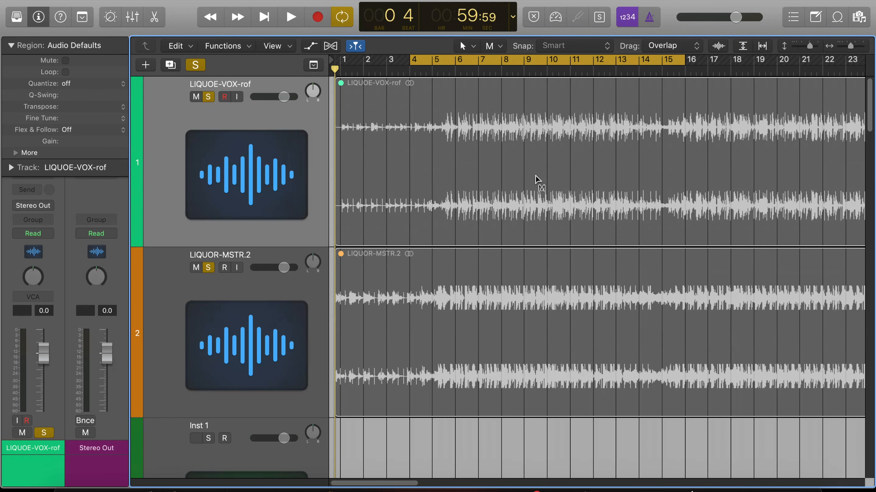
Audition the cycle range with the LIQUOE-VOX-rof region unmuted, switch the unmuted region to LIQUOR-MSTR.2 to compare, and stop playback.
click(535, 180)
key(space)
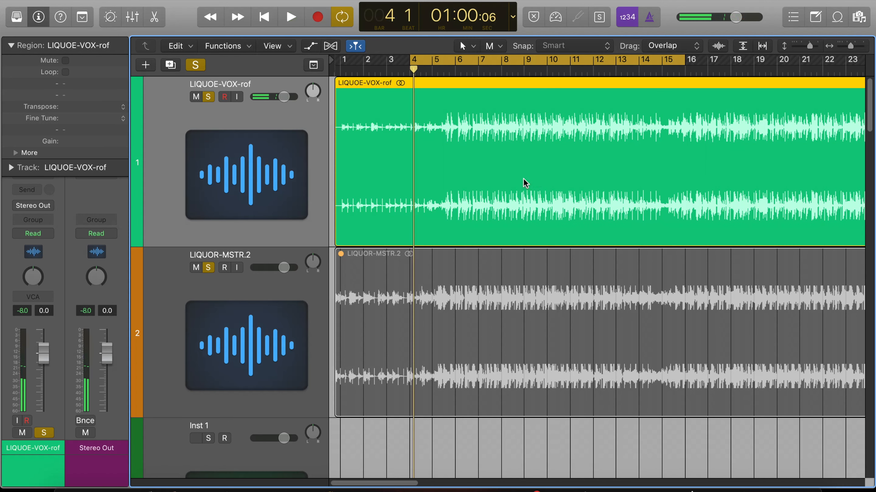
super+click(523, 179)
super+click(534, 300)
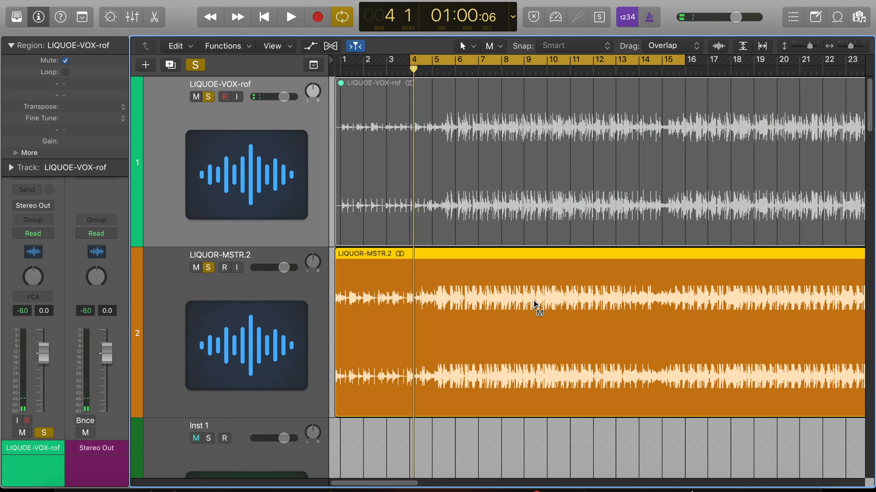
key(space)
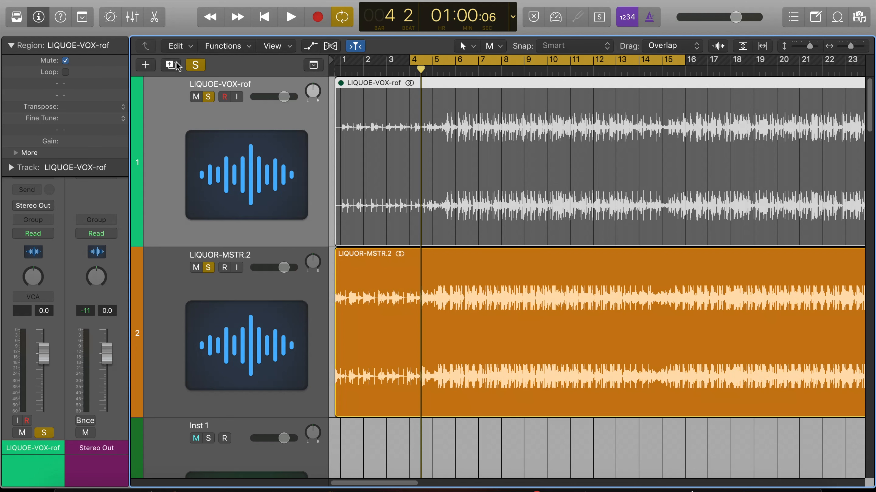
Clear all track solos and mute the LIQUOR-MSTR.2 region.
click(195, 64)
click(603, 352)
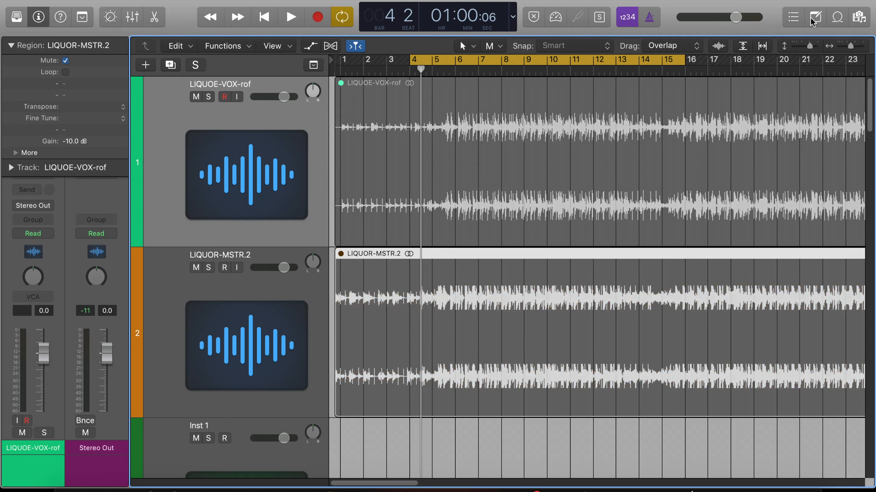
Expand the HAT/SHKR track stack and set the tracks to a medium height.
click(742, 49)
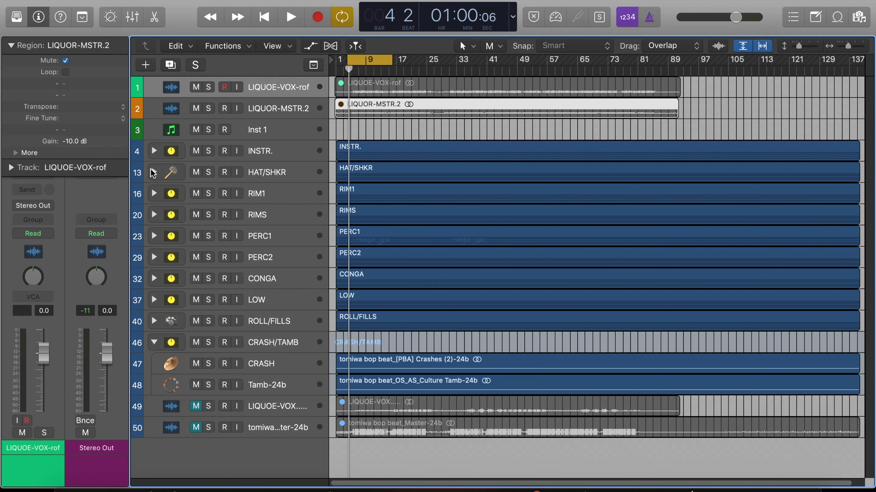
click(154, 172)
click(747, 47)
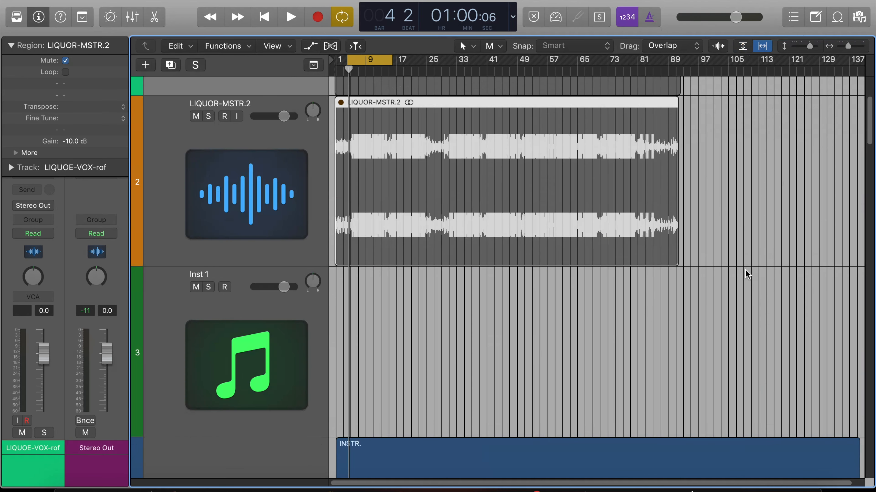
drag(810, 46, 807, 44)
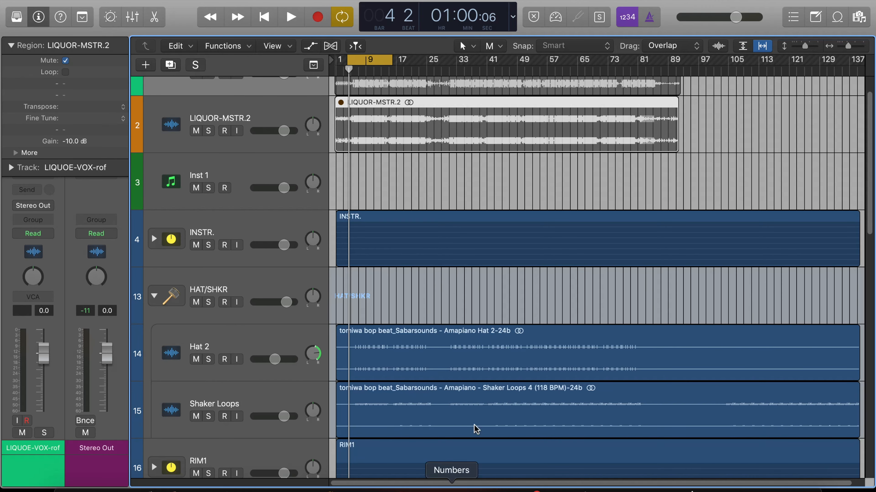
Open the mixer, select the HAT/SHKR channel strip and examine its inserts, routing, pan and level alongside its subtracks.
scroll(481, 397, down, 4)
key(x)
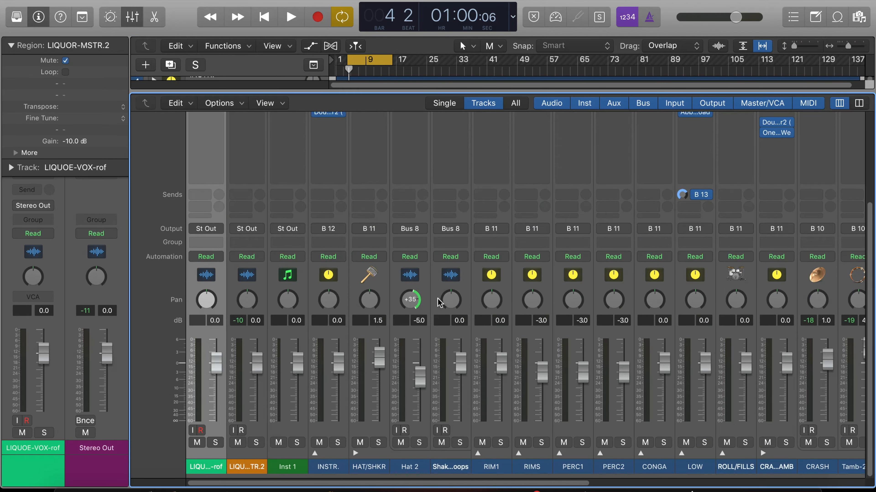
scroll(440, 303, down, 3)
click(379, 462)
scroll(483, 206, up, 5)
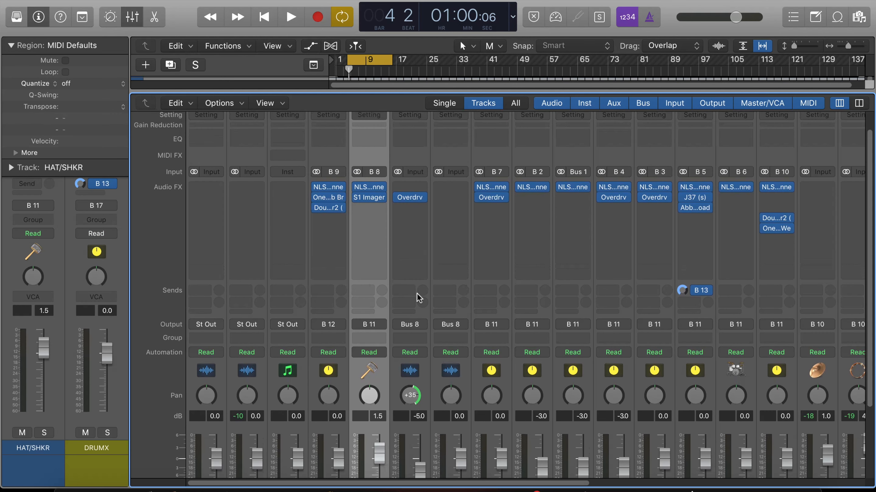
scroll(419, 307, down, 4)
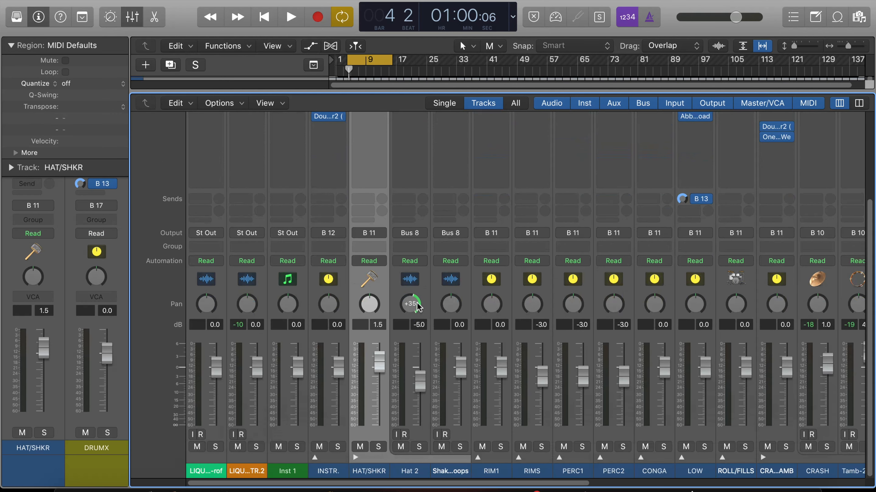
scroll(419, 307, up, 2)
scroll(418, 307, up, 3)
scroll(418, 306, down, 4)
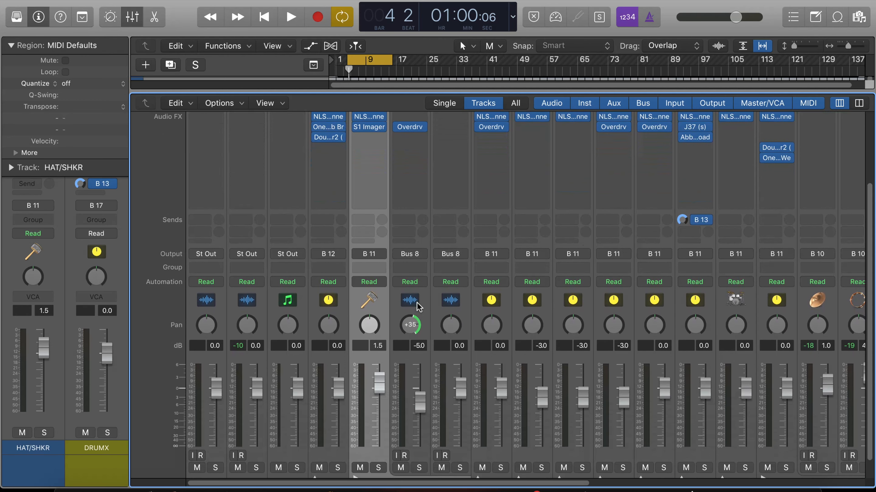
scroll(417, 306, up, 2)
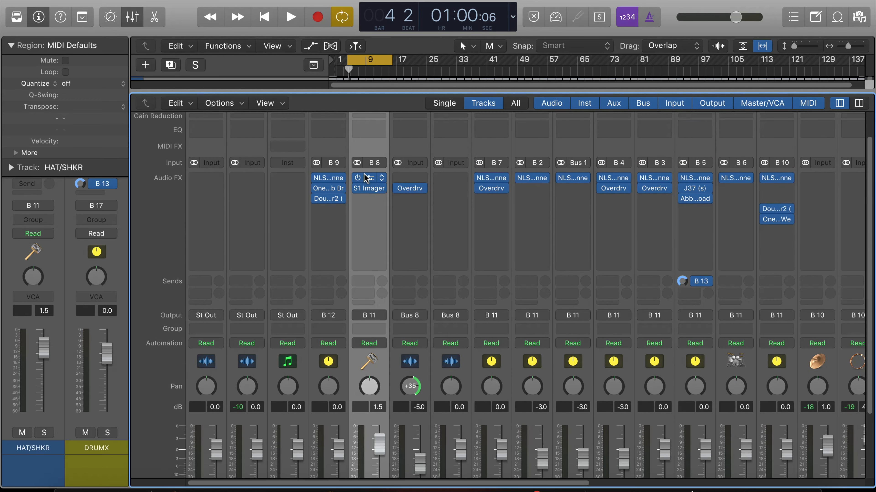
Open the NLS Channel plug-in on the HAT/SHKR strip, review its studio, drive and output settings, and close it.
click(369, 179)
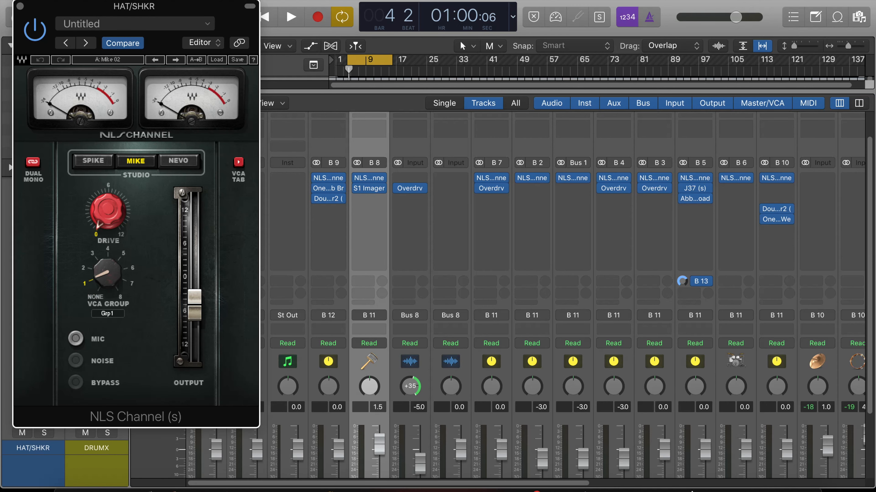
drag(202, 13, 518, 73)
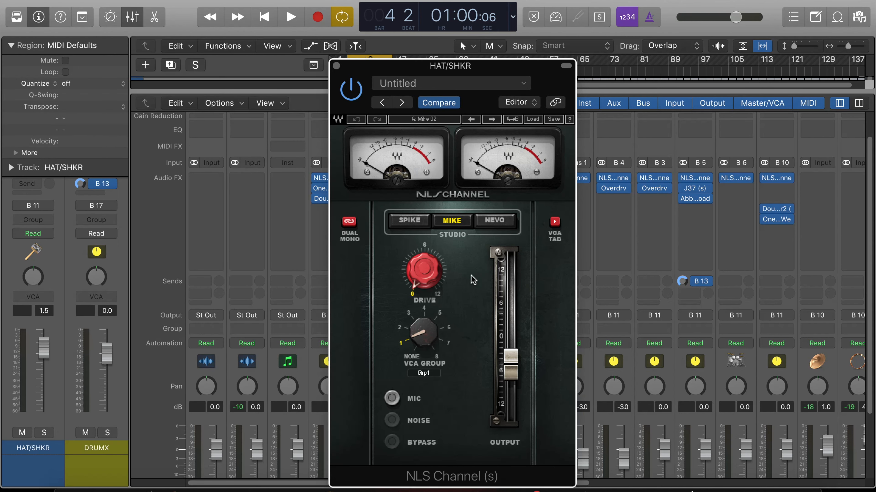
drag(538, 66, 552, 53)
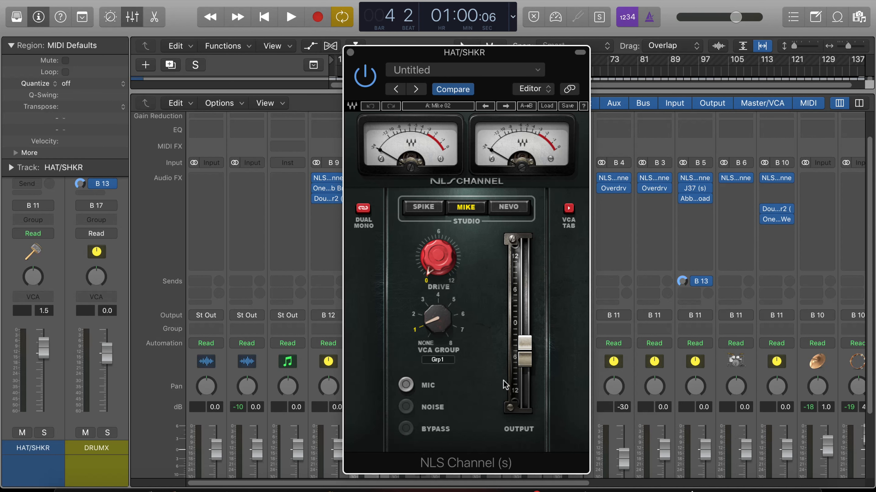
mouse_move(524, 349)
click(350, 52)
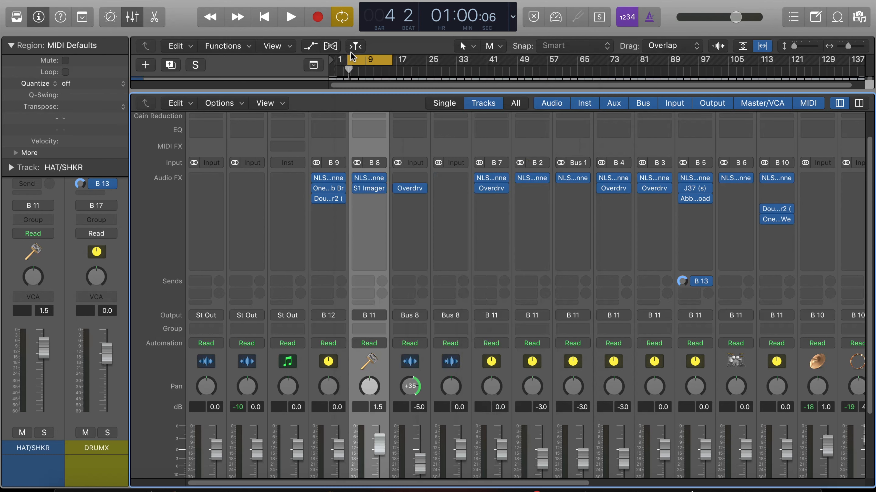
Open the S1 Imager on the HAT/SHKR strip, review its stereo width setting, and close it.
click(365, 189)
drag(255, 26, 549, 135)
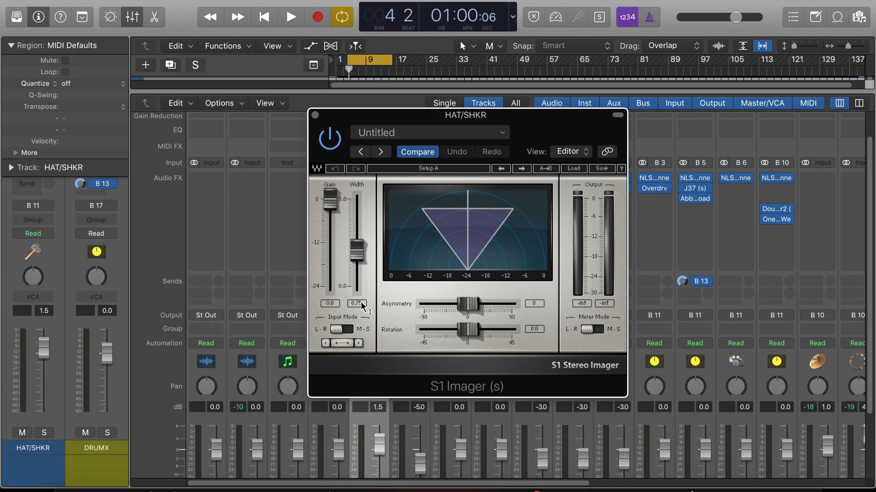
click(357, 250)
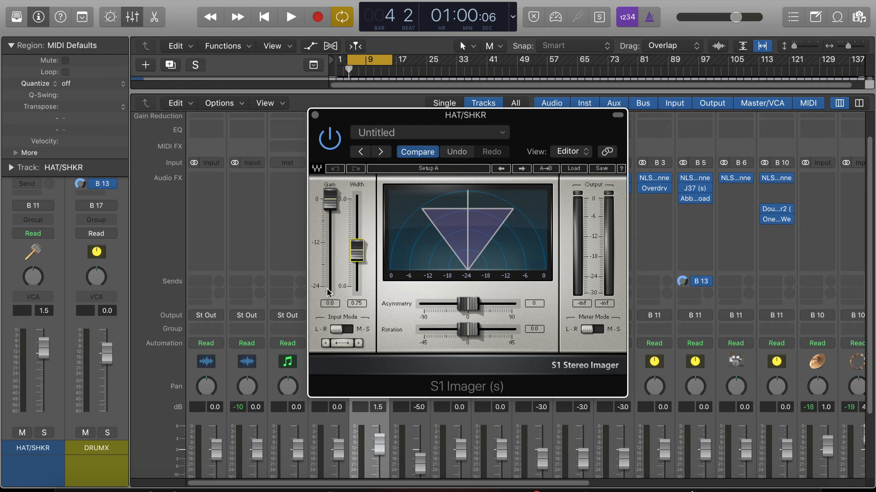
click(315, 115)
Select the Hat 2 channel strip and examine its insert, output bus, pan and fader level.
scroll(435, 429, down, 5)
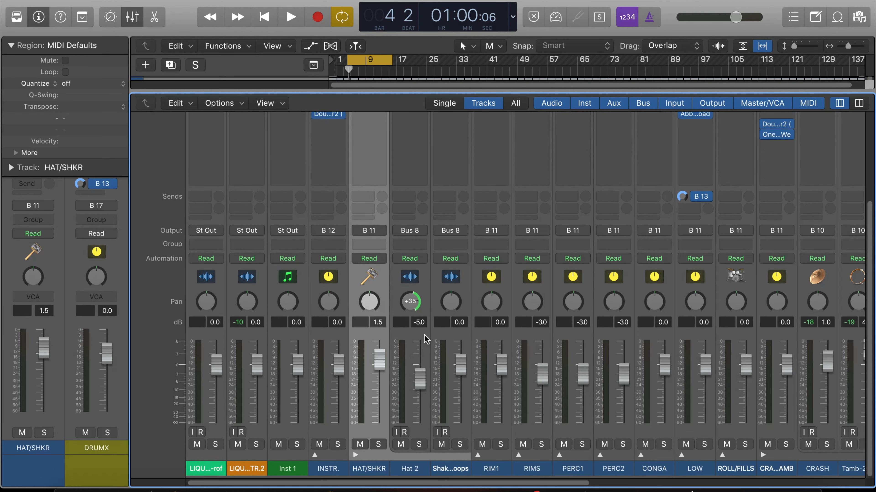
click(427, 435)
scroll(427, 435, up, 5)
scroll(427, 435, up, 2)
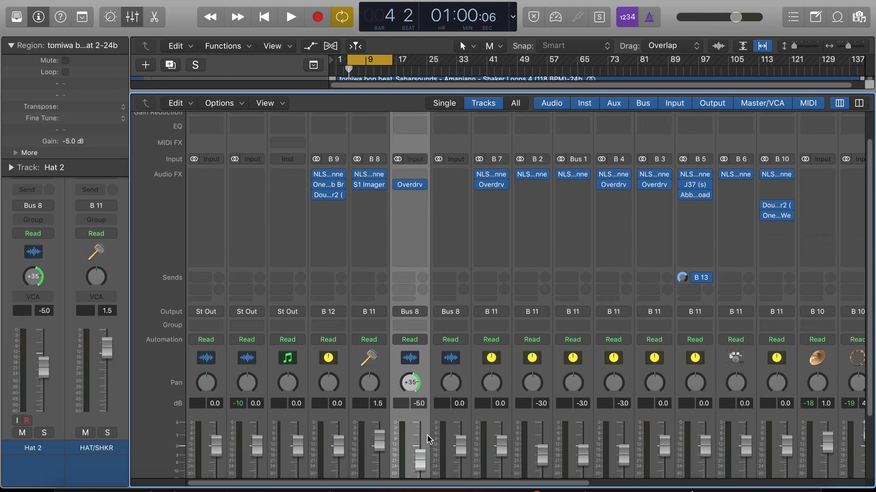
scroll(427, 435, down, 5)
scroll(427, 435, up, 3)
scroll(428, 440, up, 2)
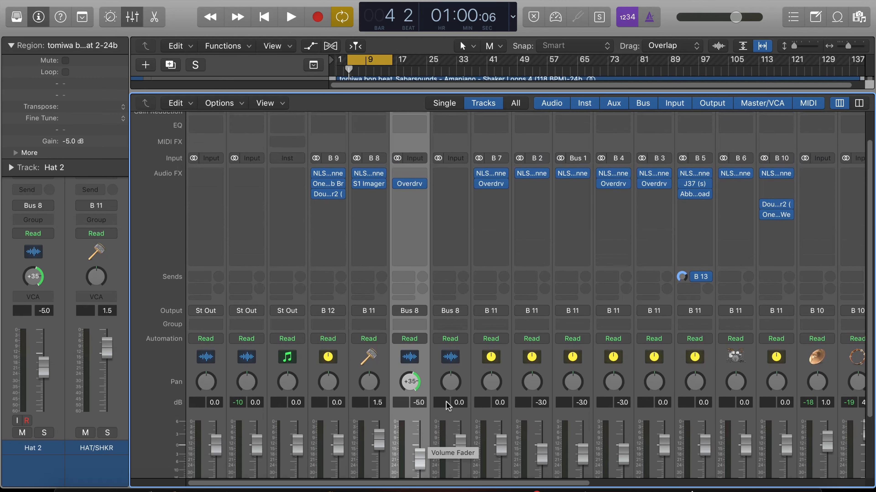
Open the Overdrive on Hat 2, try the Tone at 20000 Hz, return it to 10000 Hz, and close the plug-in.
click(409, 197)
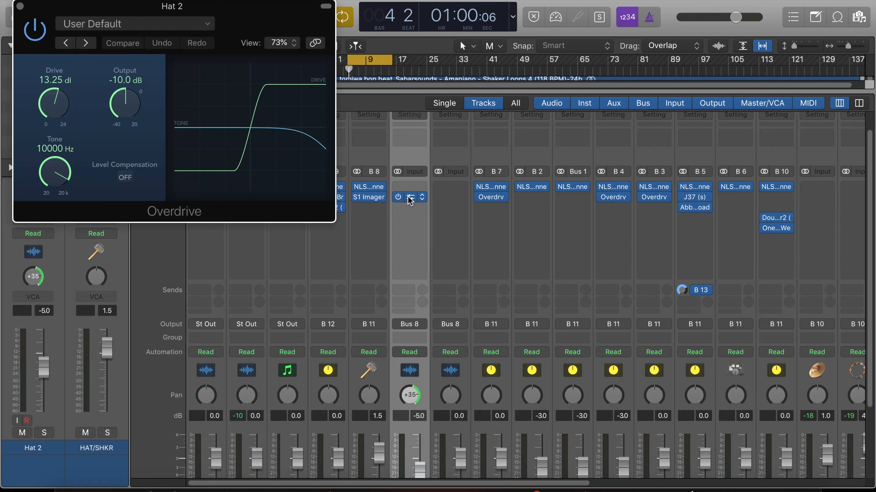
drag(239, 14, 492, 151)
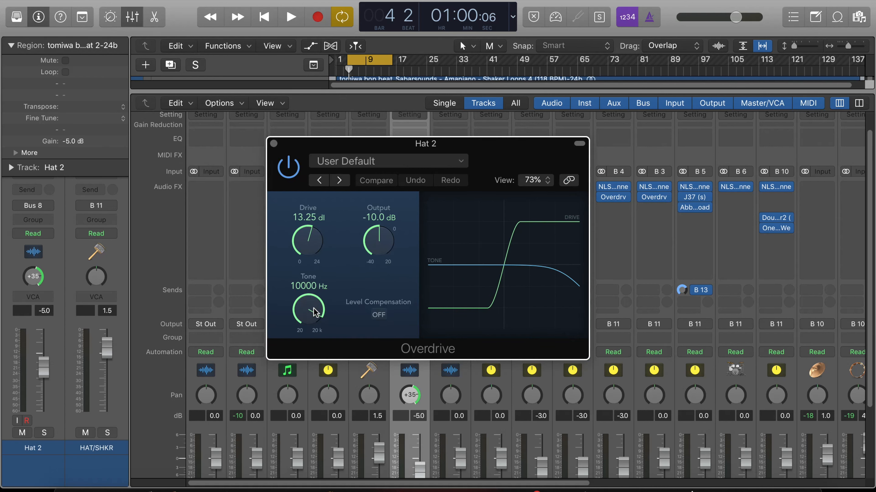
mouse_move(313, 312)
mouse_down()
mouse_move(314, 322)
mouse_move(314, 312)
mouse_up()
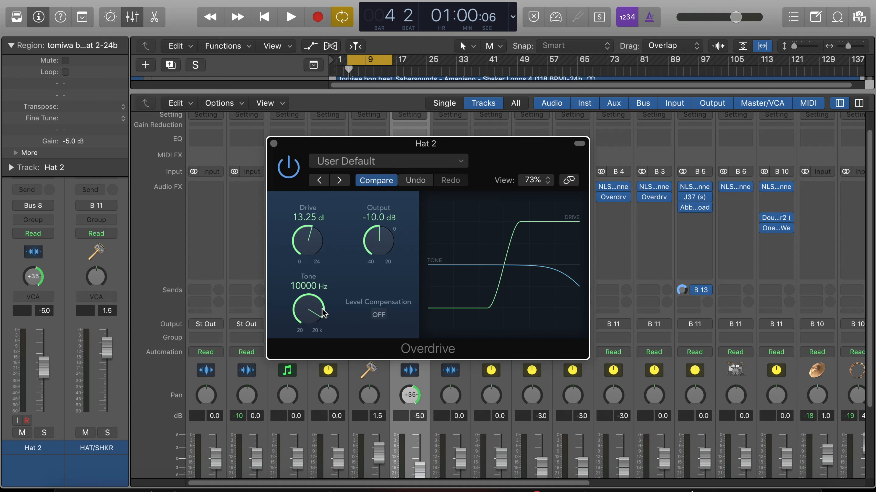
drag(313, 314, 310, 272)
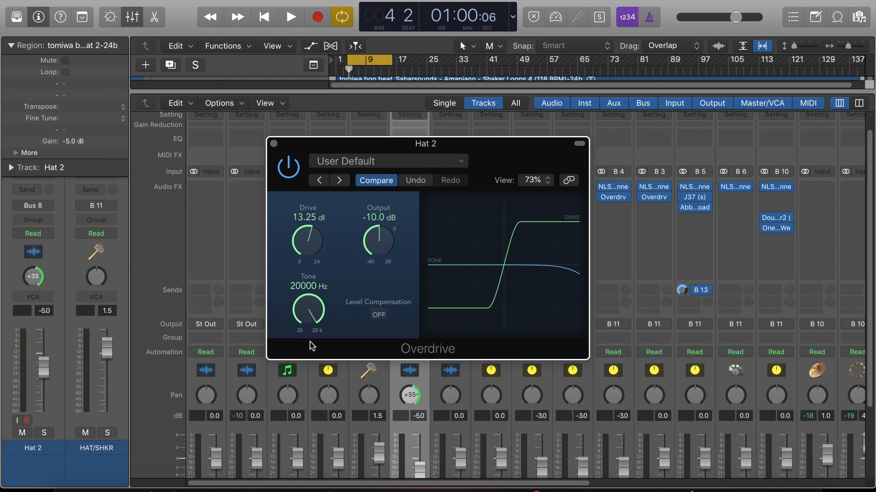
drag(304, 307, 324, 318)
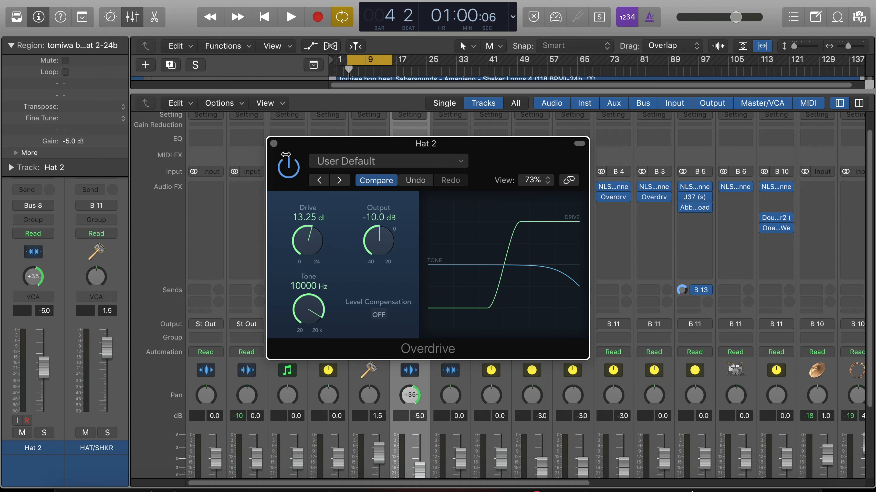
click(274, 144)
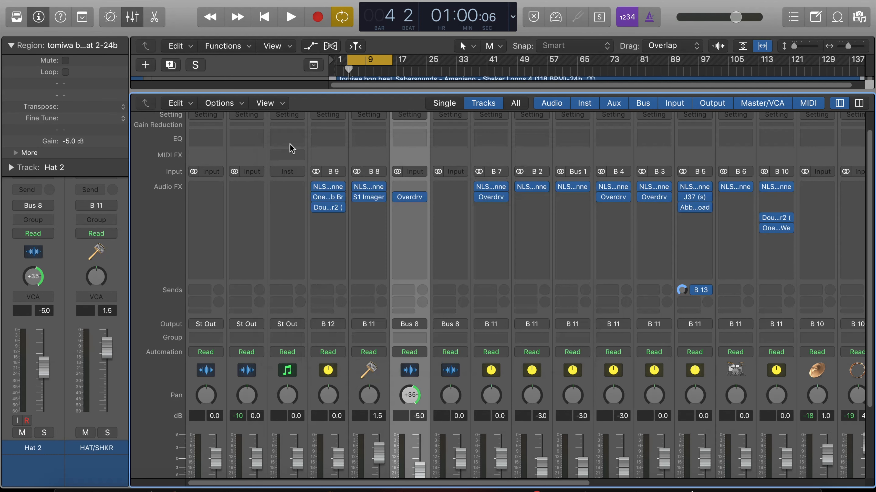
Review the Shaker Loops, HAT/SHKR and Hat 2 channel strips in turn, checking their inserts, pan and levels.
scroll(412, 349, down, 5)
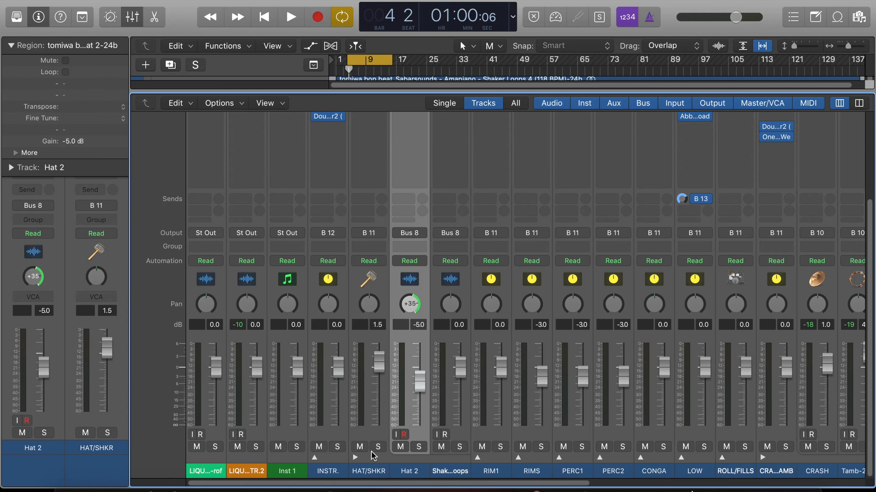
click(466, 436)
scroll(466, 434, up, 5)
scroll(465, 434, down, 5)
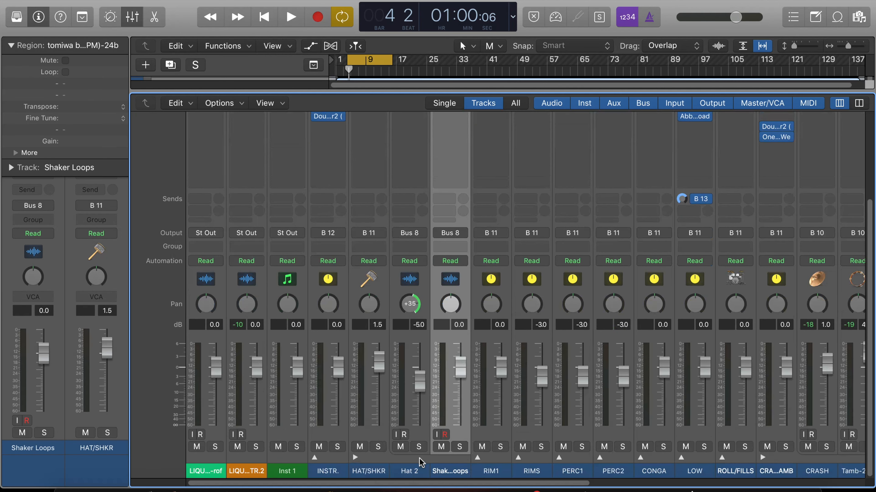
click(401, 457)
scroll(392, 392, up, 3)
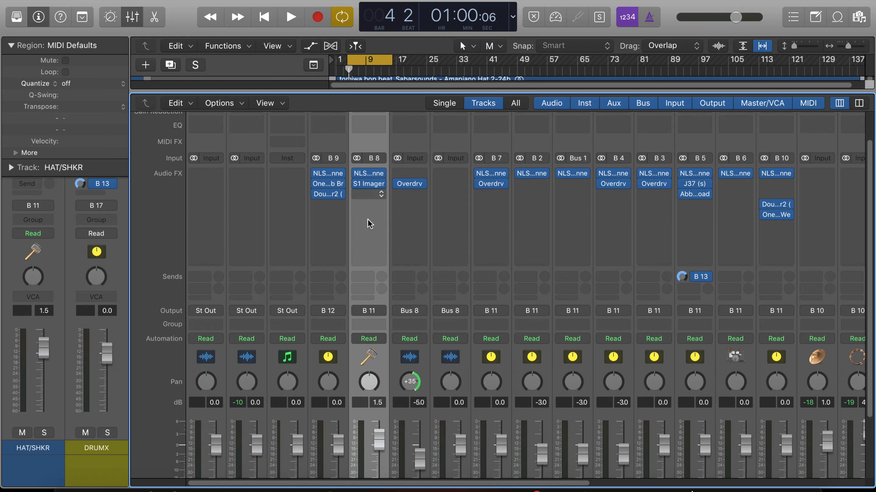
scroll(368, 338, down, 2)
scroll(369, 337, down, 1)
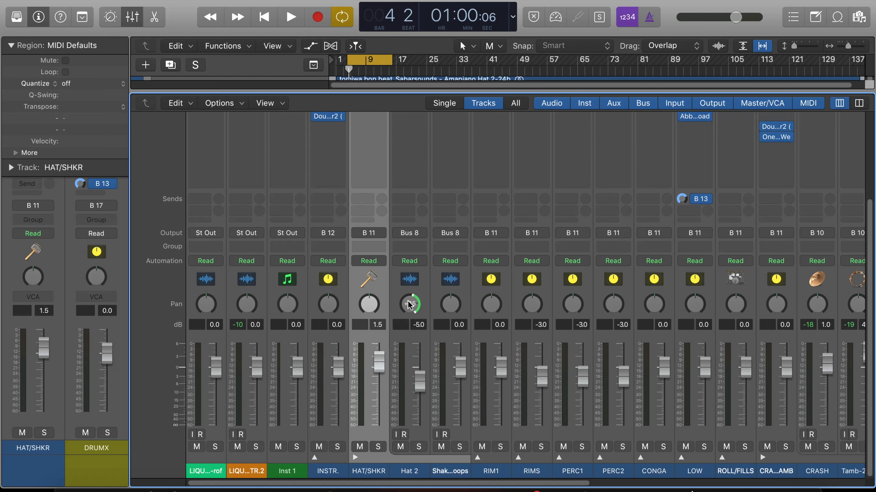
click(421, 438)
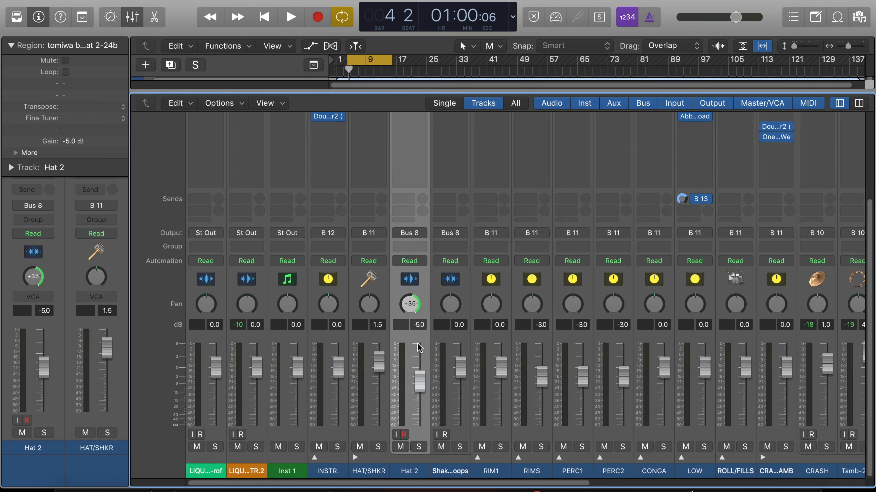
scroll(416, 331, up, 1)
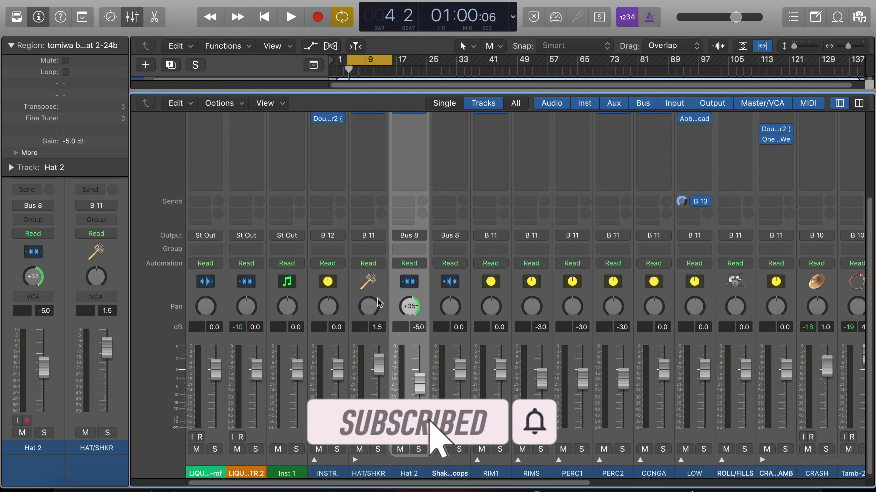
Collapse the HAT/SHKR stack in the mixer, select the RIM1 strip and expand its stack.
click(382, 461)
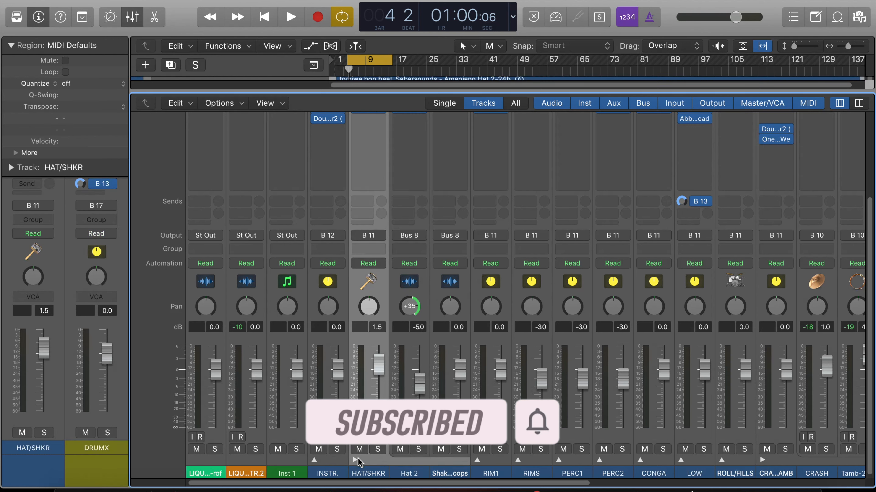
click(355, 460)
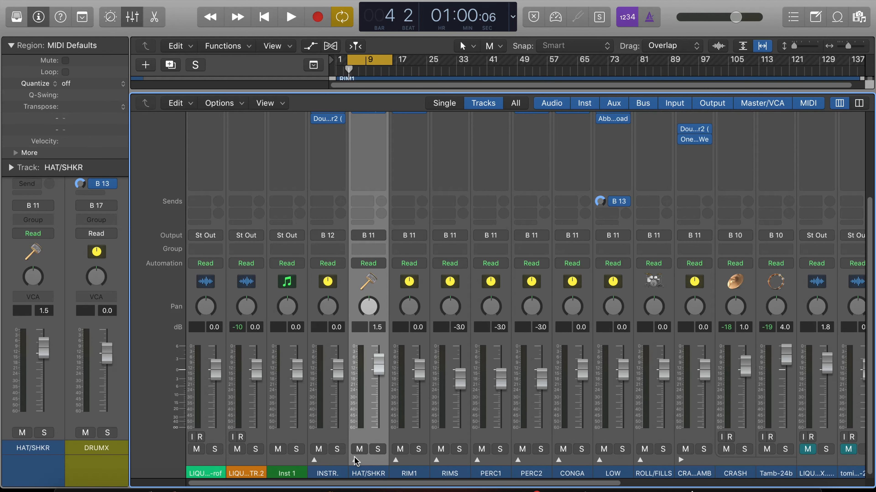
click(424, 436)
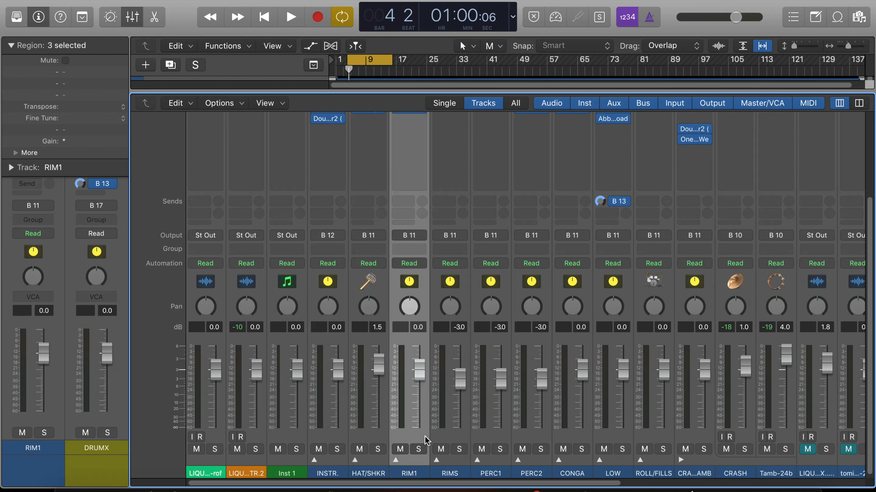
click(395, 460)
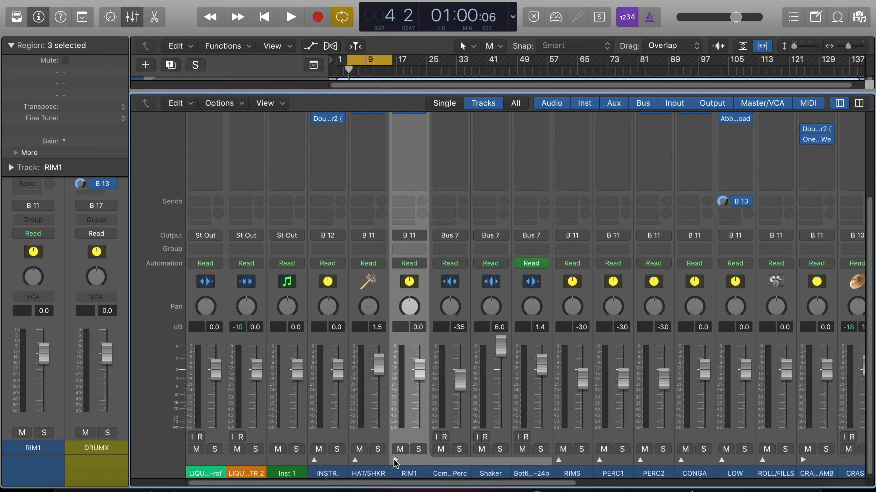
Open the NLS Channel on the RIM1 strip, review its studio, drive and output settings, and close it.
scroll(430, 370, up, 5)
scroll(430, 369, down, 5)
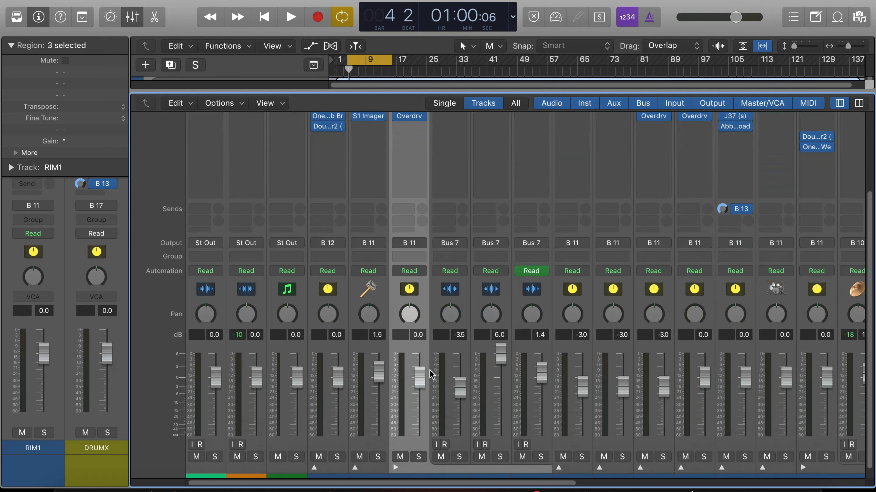
scroll(430, 370, up, 5)
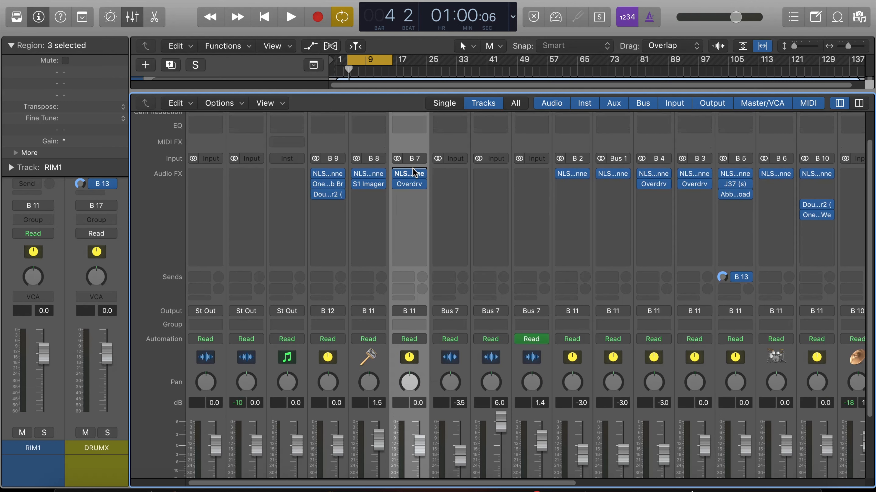
click(409, 175)
drag(193, 10, 501, 57)
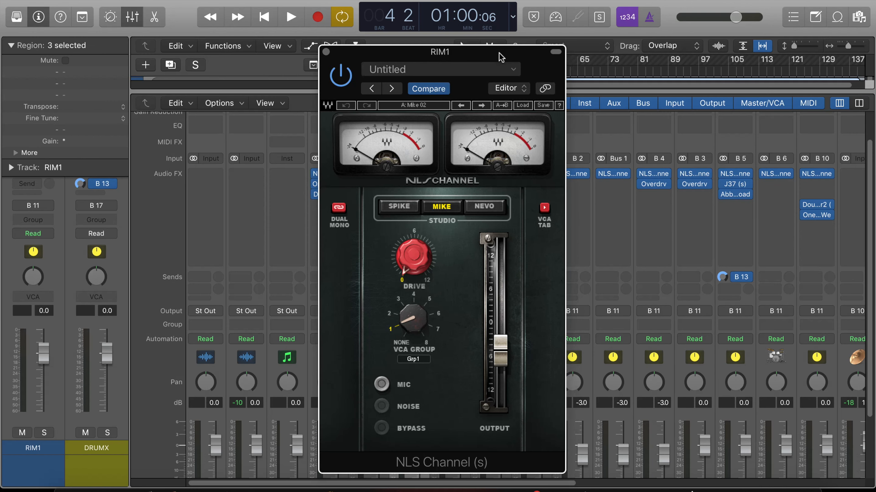
mouse_move(504, 356)
click(325, 52)
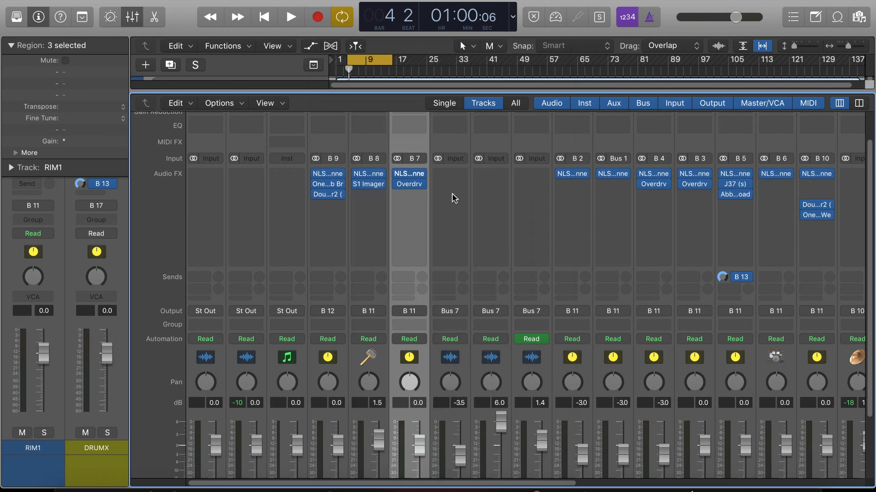
Open the Overdrive on RIM1, review its Lead Drive preset's drive, output and tone settings, and close the plug-in.
click(412, 186)
drag(225, 5, 493, 169)
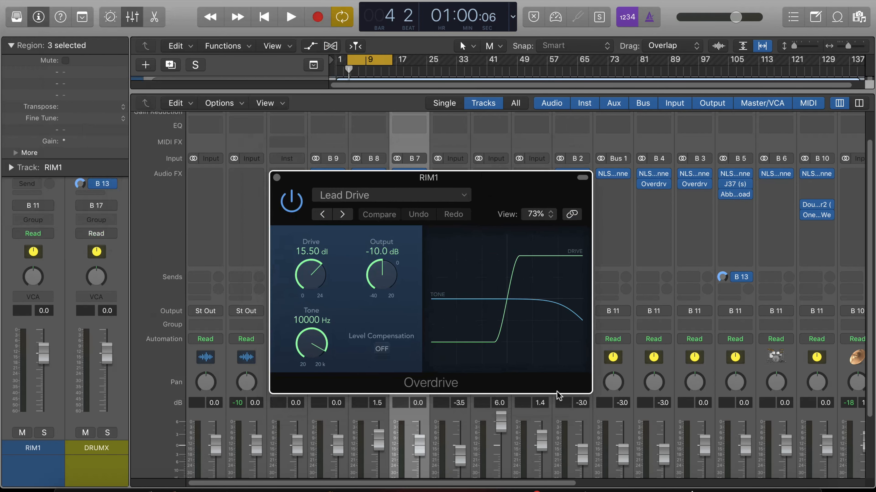
scroll(593, 463, down, 3)
scroll(593, 463, down, 2)
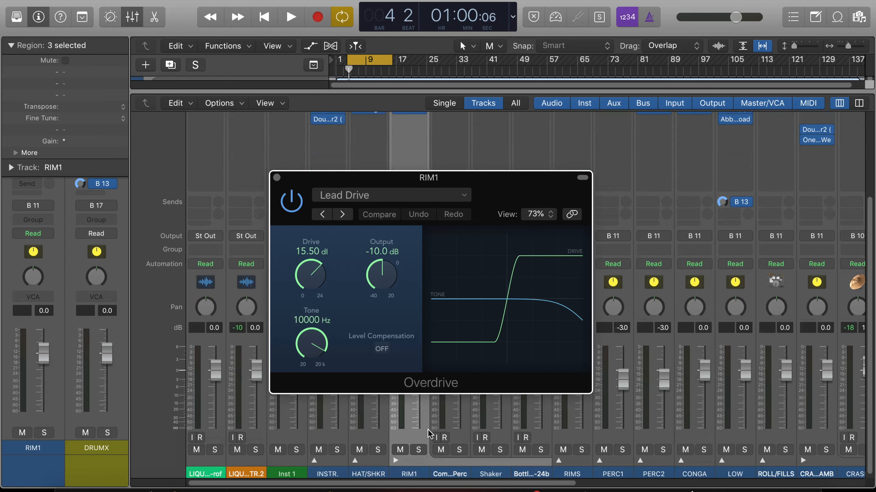
scroll(393, 450, up, 3)
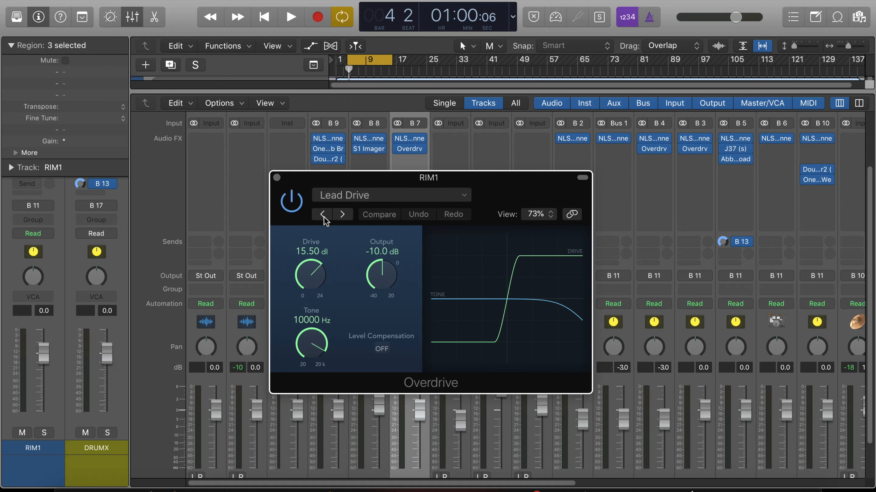
drag(476, 181, 506, 166)
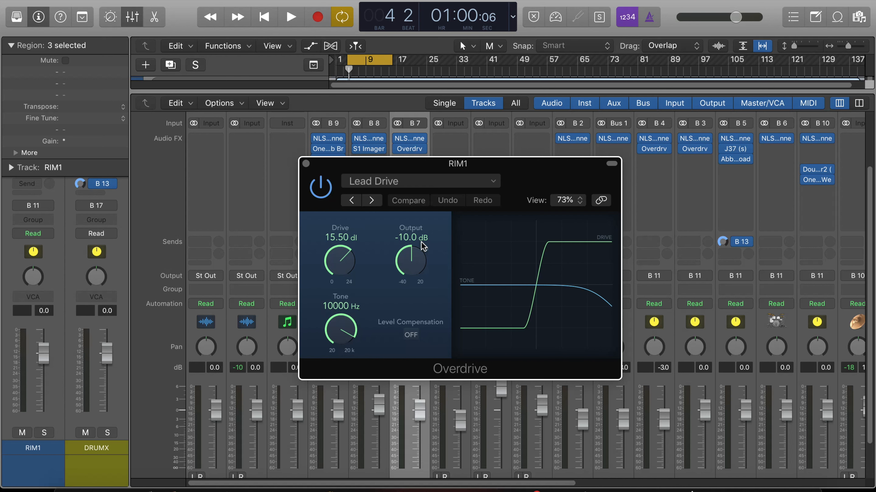
click(306, 165)
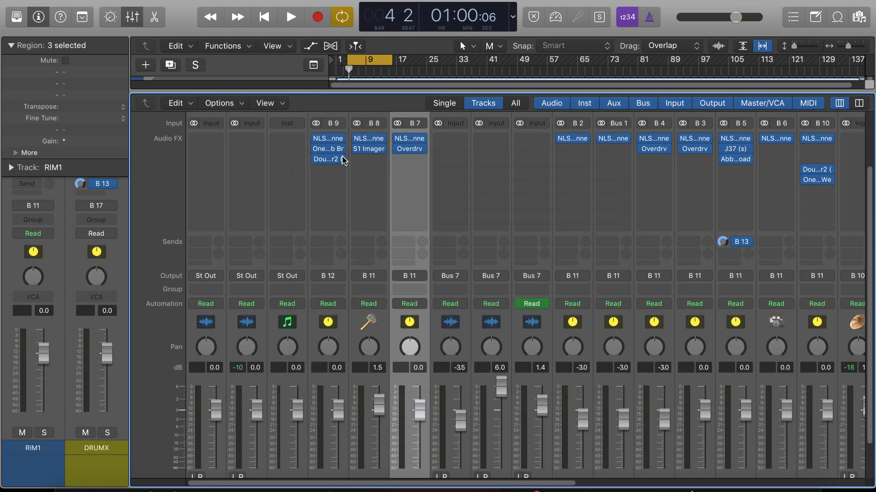
scroll(401, 260, down, 3)
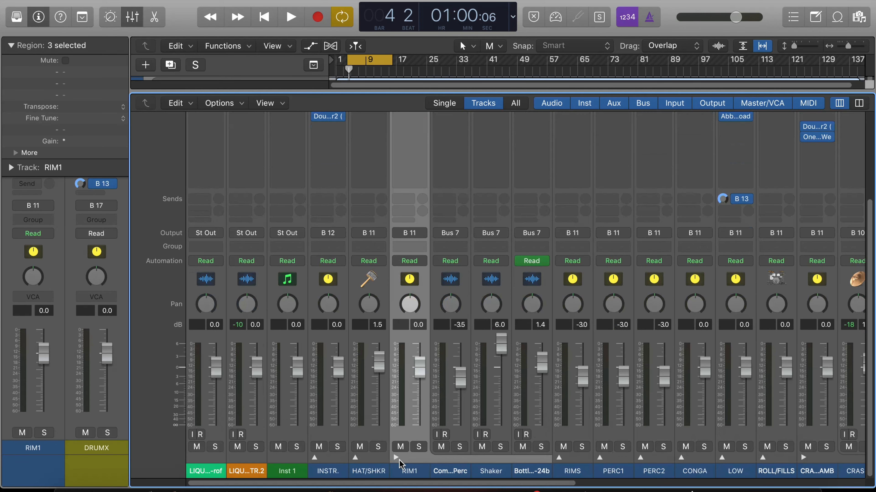
click(397, 456)
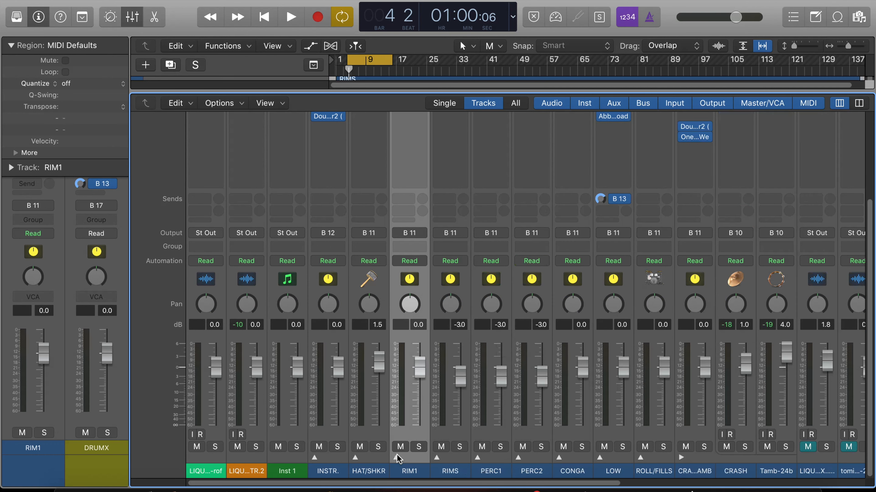
click(396, 457)
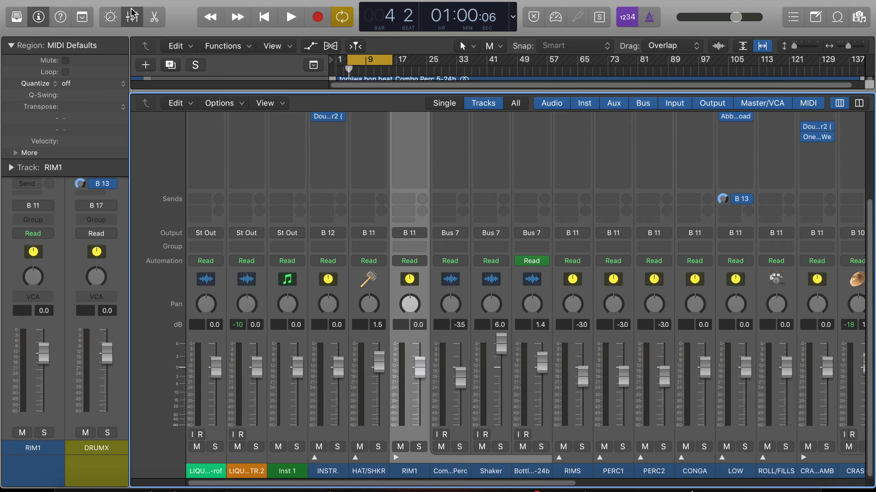
Hide the mixer and expand the HAT/SHKR stack in the track list to view its regions beside RIM1's subtracks.
click(133, 16)
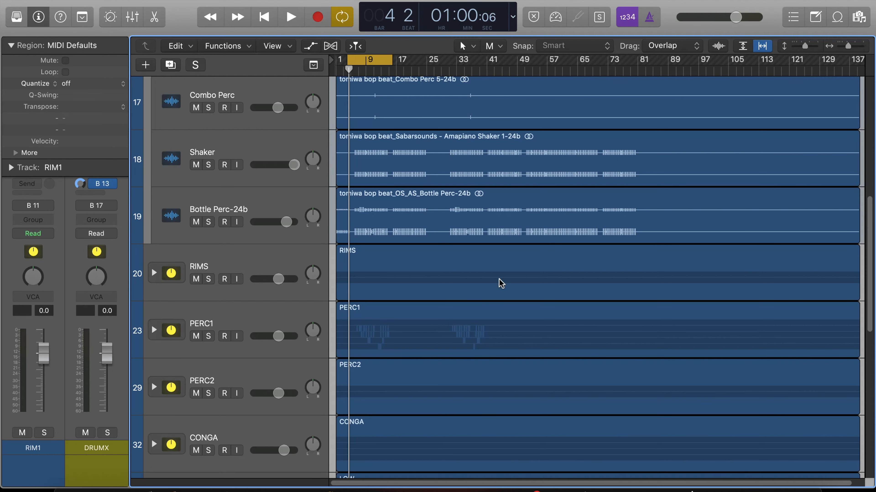
scroll(500, 283, up, 2)
scroll(500, 283, up, 5)
scroll(249, 305, down, 1)
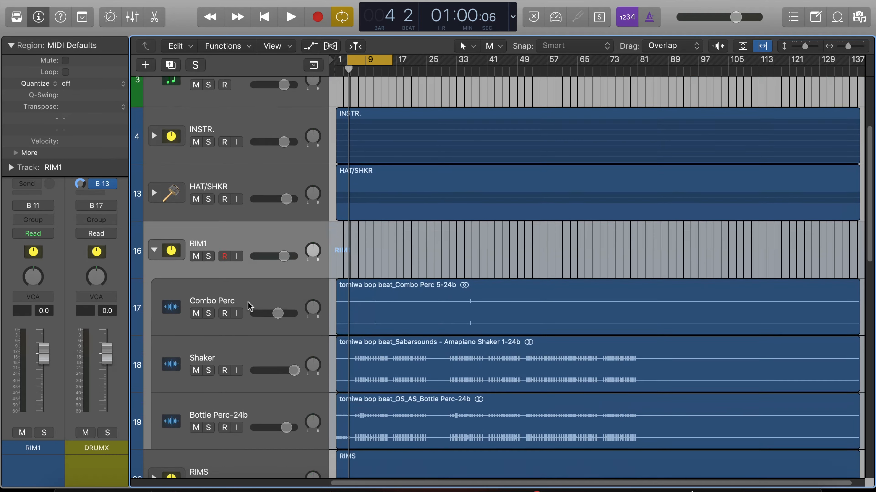
click(154, 193)
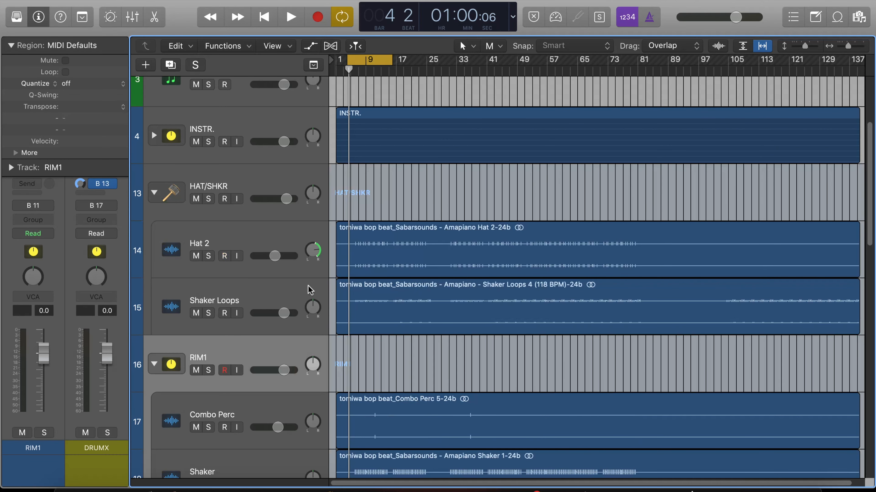
scroll(308, 291, down, 4)
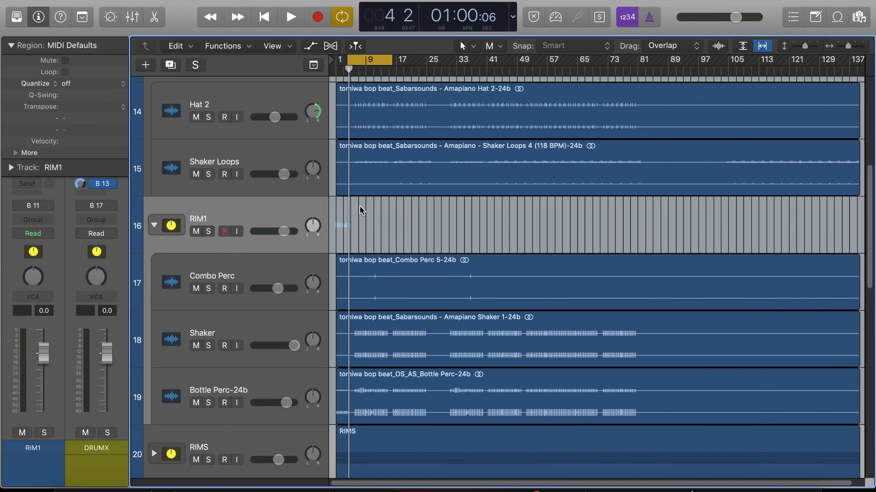
Shift the cycle range slightly later in the timeline and reopen the mixer with the Hat 2 track selected.
drag(363, 62, 371, 62)
scroll(268, 220, up, 5)
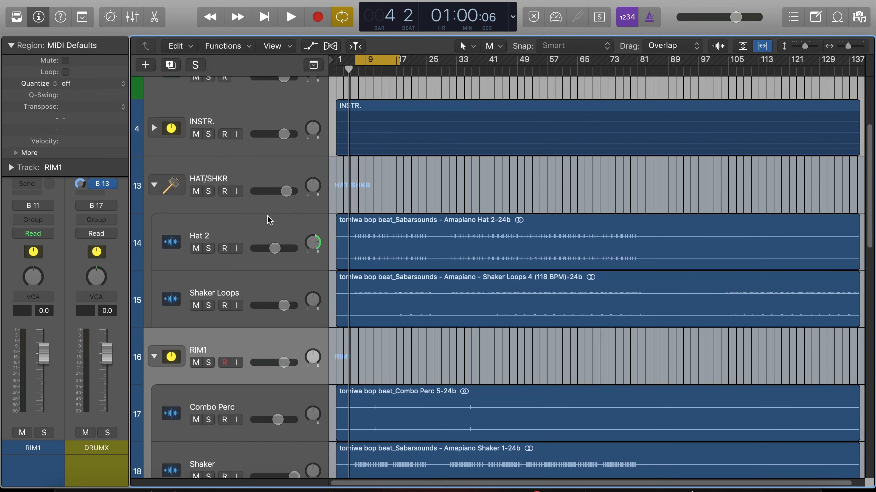
click(259, 232)
key(x)
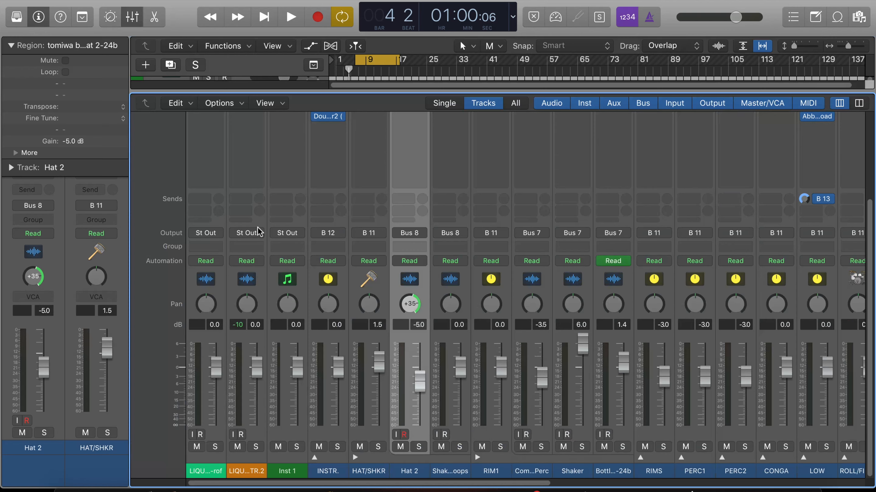
scroll(395, 367, up, 3)
scroll(365, 246, up, 4)
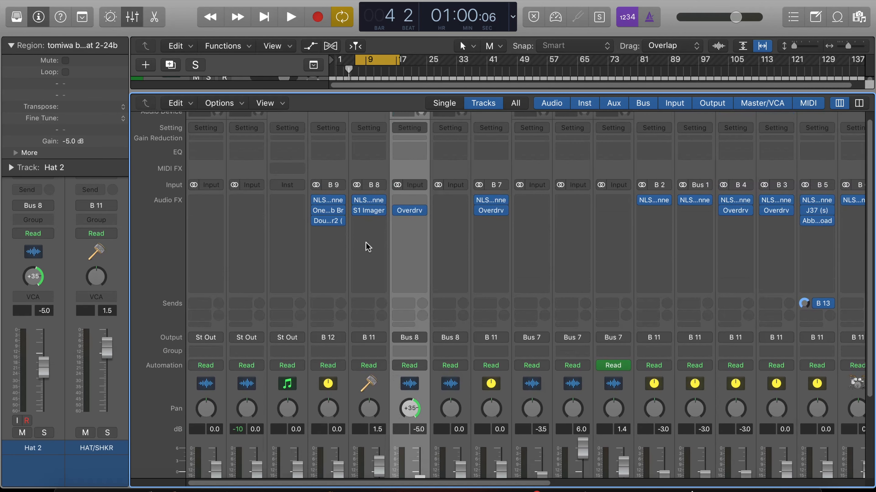
scroll(361, 238, down, 7)
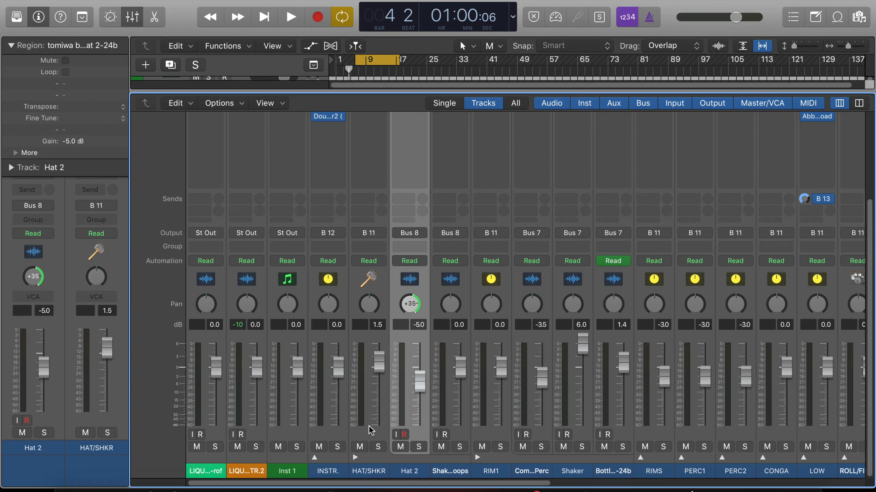
Bypass the NLS Channel and S1 Imager on HAT/SHKR, the Overdrive on Hat 2, and both RIM1 plug-ins.
click(379, 461)
scroll(375, 211, up, 5)
drag(358, 186, 362, 199)
click(398, 196)
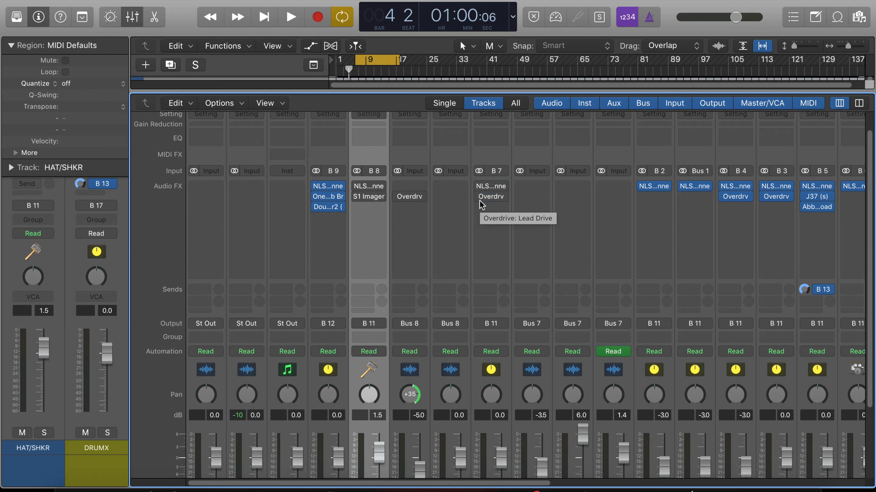
Solo the HAT/SHKR and RIM1 stacks and listen to the cycle range with their plug-ins bypassed.
key(space)
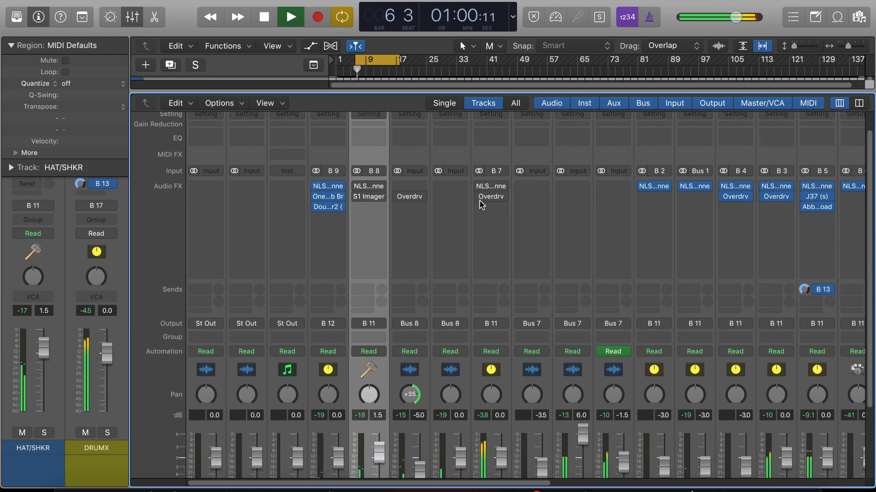
key(space)
scroll(493, 356, down, 5)
key(s)
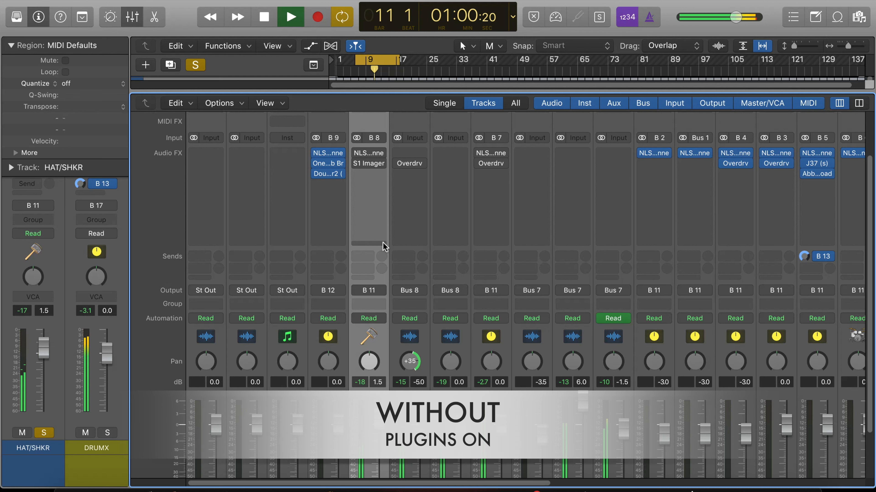
key(space)
Re-enable the bypassed plug-ins on HAT/SHKR, Hat 2 and RIM1, and play the soloed stacks again for comparison.
click(356, 154)
click(357, 163)
click(397, 163)
click(479, 153)
click(479, 161)
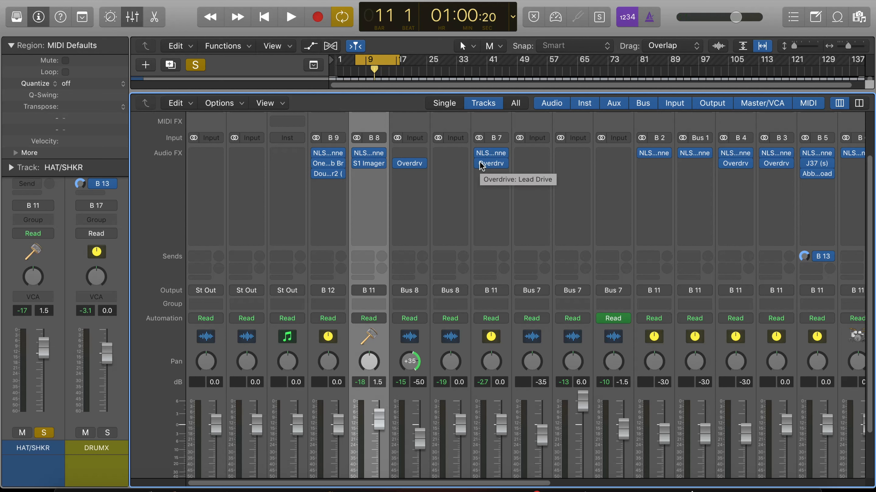
key(space)
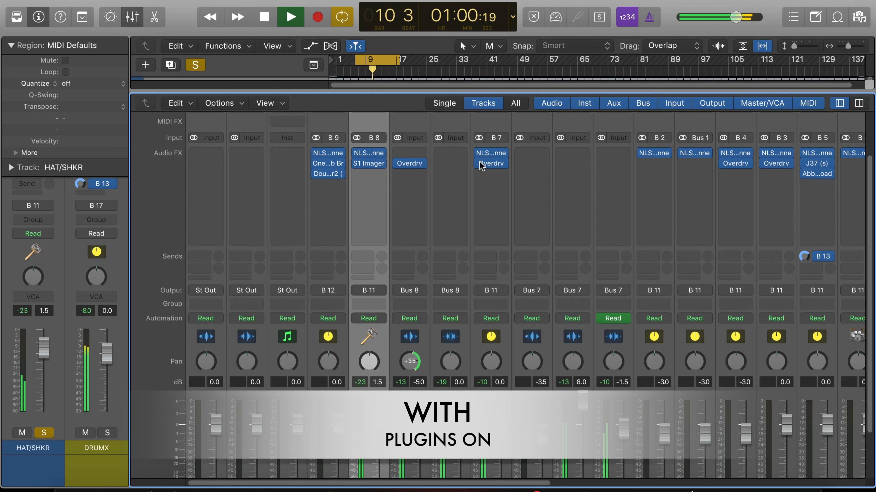
key(space)
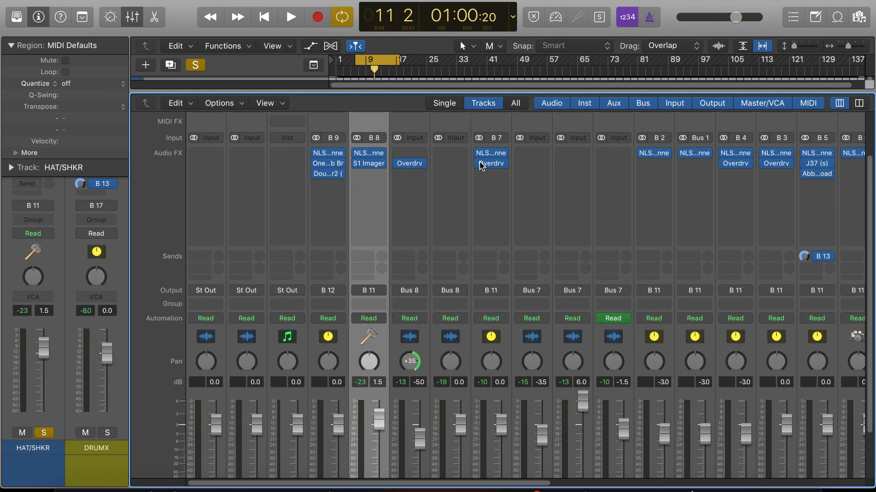
Collapse the HAT/SHKR and RIM1 stacks, select the RIMS strip and switch its solo back off.
scroll(479, 160, down, 3)
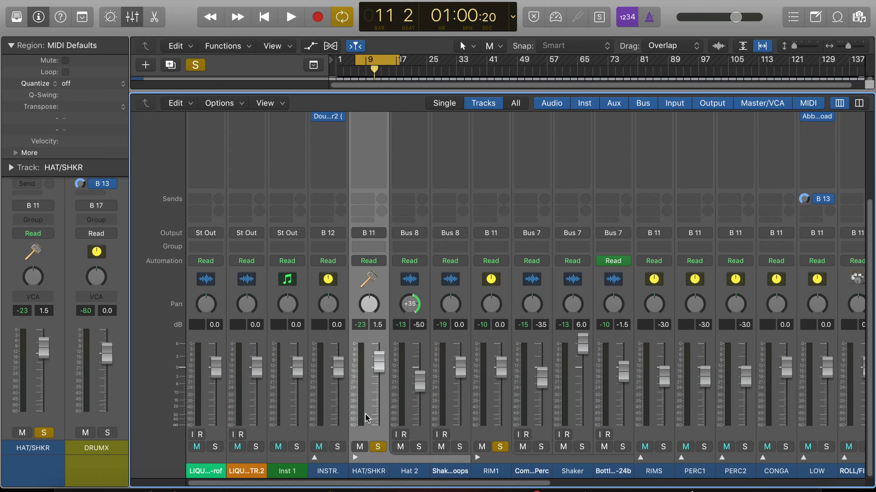
click(355, 457)
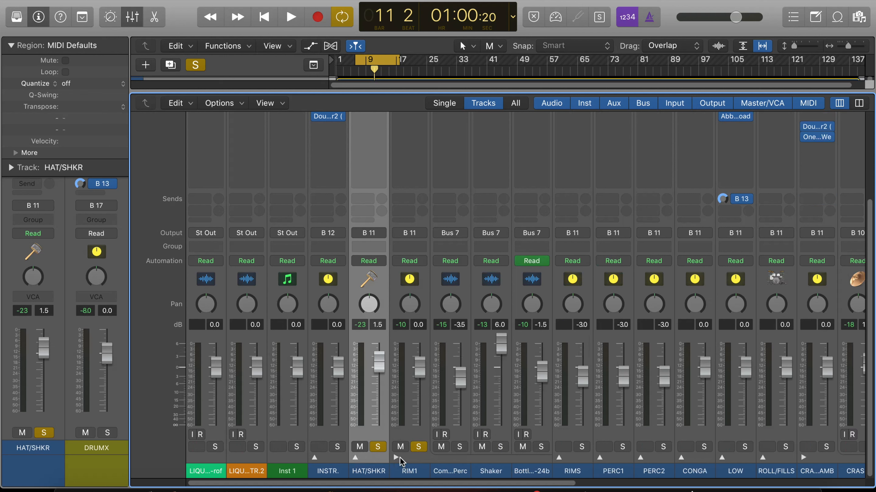
click(395, 457)
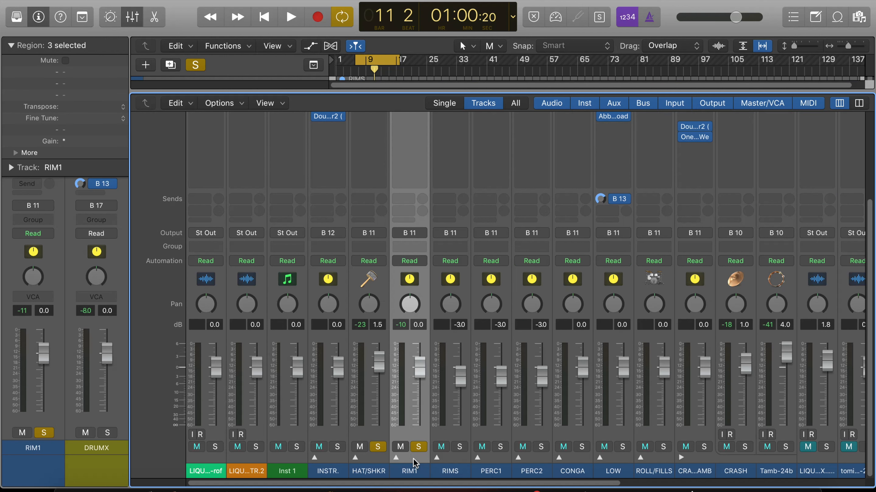
click(451, 460)
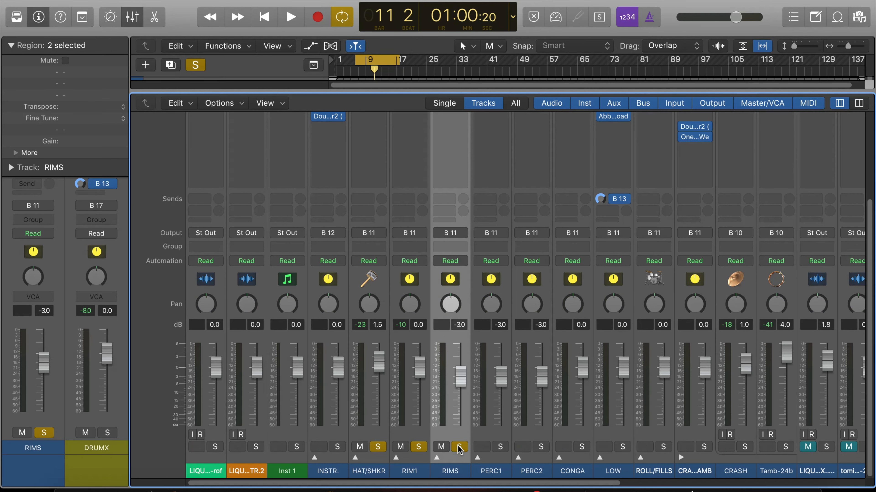
click(459, 447)
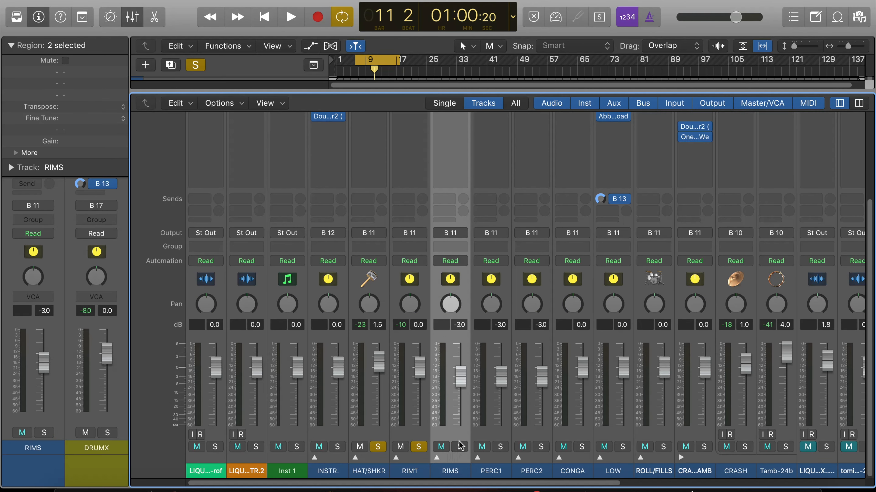
Expand the RIMS stack to show its two RIM tracks and solo the stack.
scroll(459, 441, up, 5)
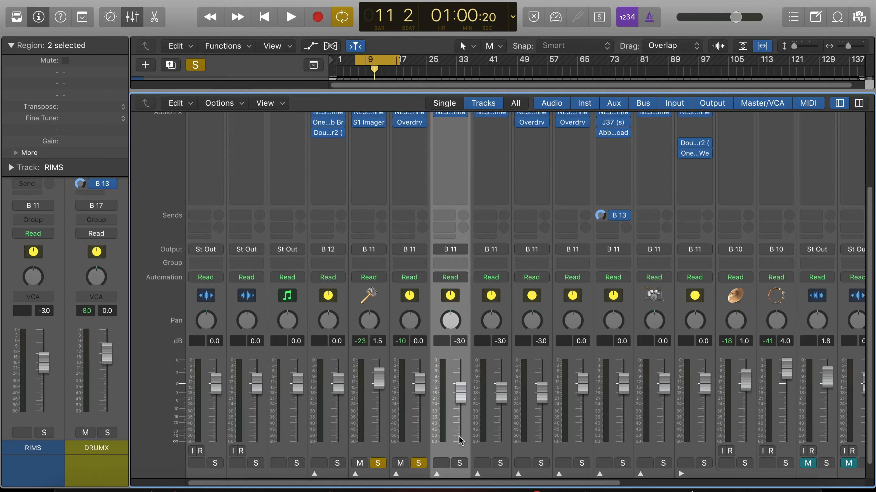
scroll(460, 442, down, 5)
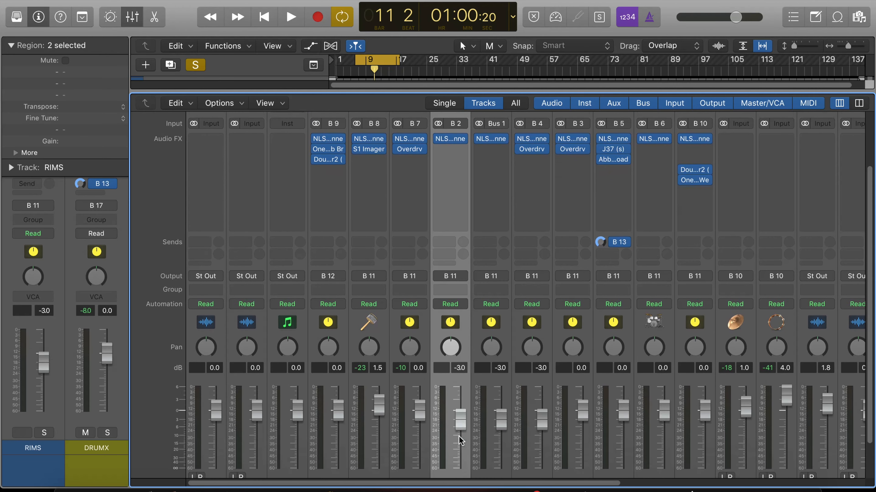
click(436, 458)
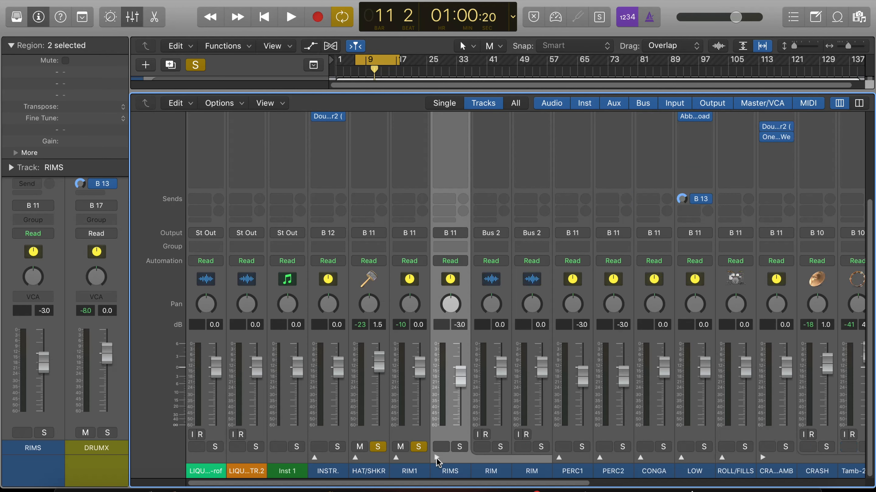
click(459, 447)
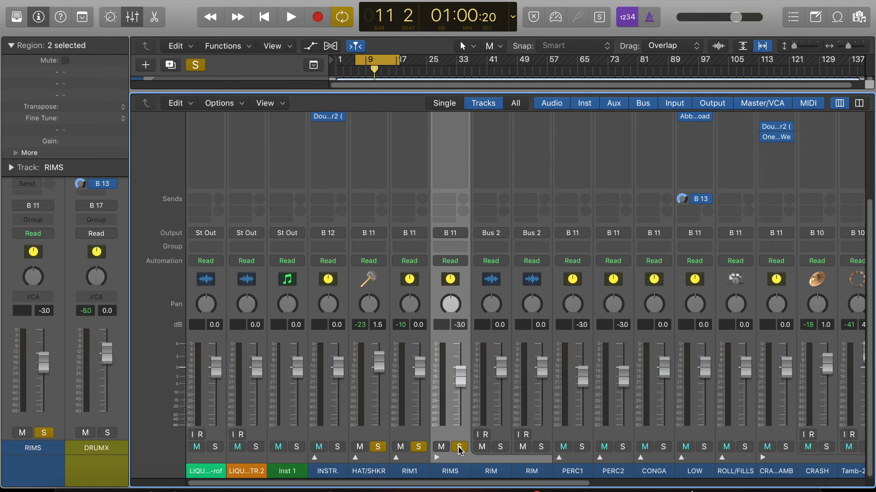
scroll(459, 446, up, 3)
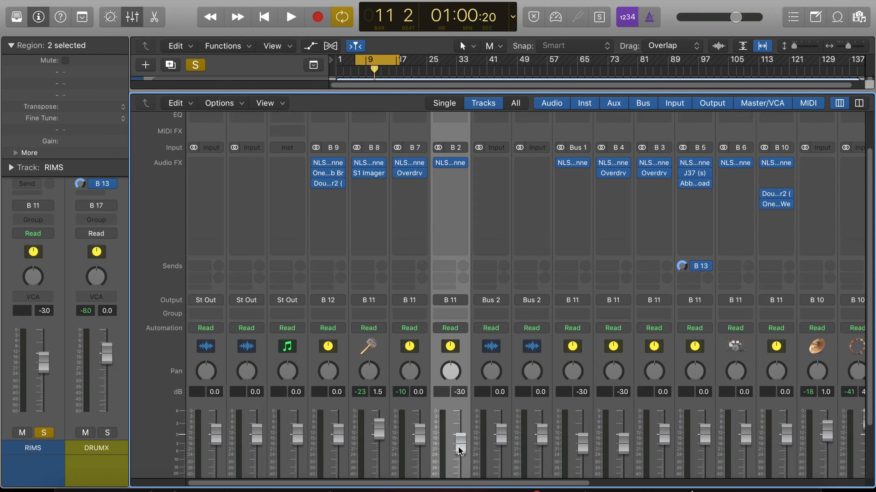
scroll(495, 382, down, 3)
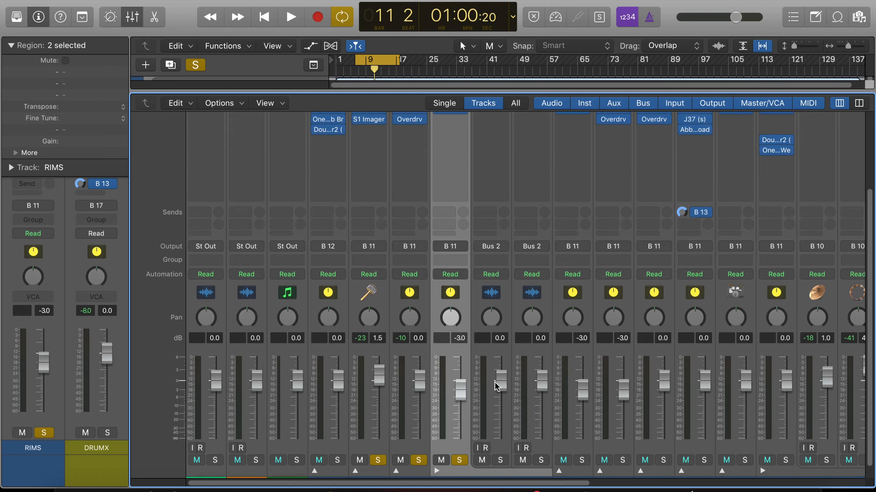
Open the NLS Channel on RIMS, examine its studio mode and output level, and close it.
scroll(495, 379, up, 4)
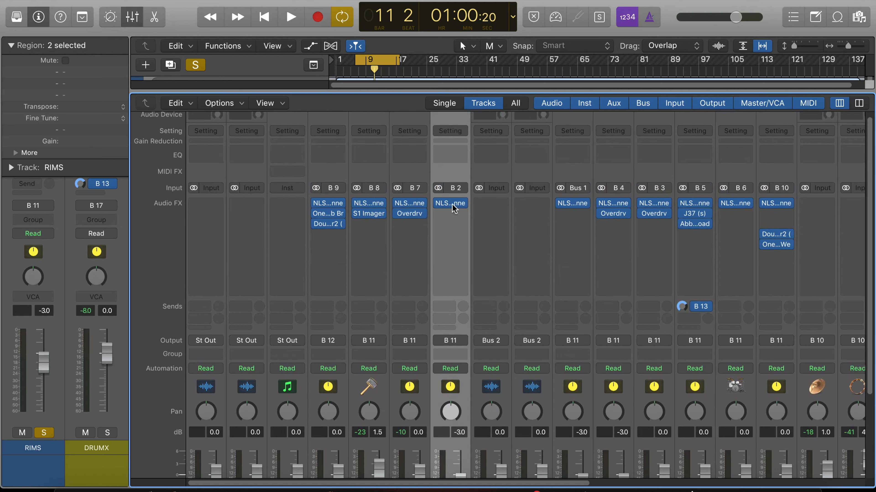
click(452, 204)
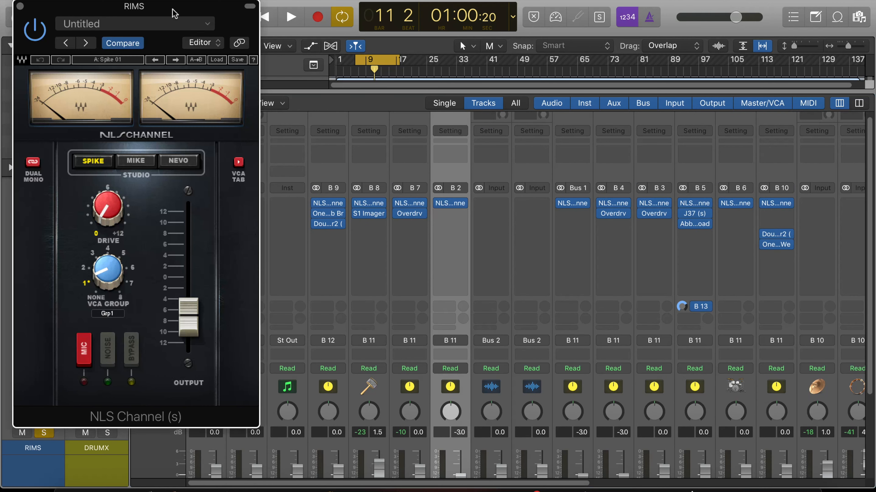
drag(175, 13, 511, 67)
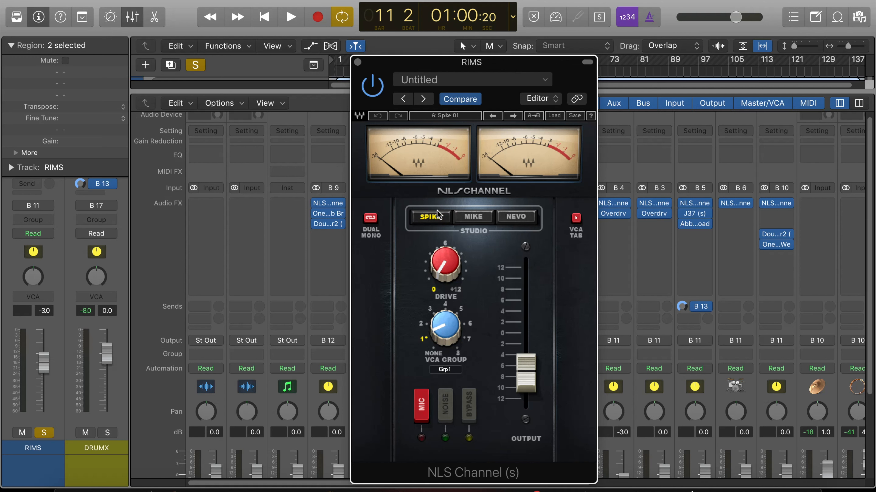
mouse_move(530, 381)
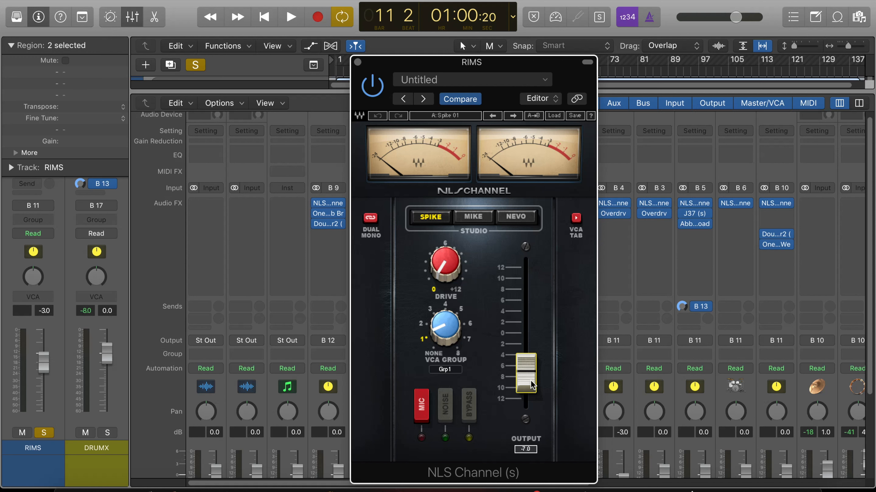
click(356, 63)
Examine the channel strips of both RIM tracks inside the RIMS stack for inserts, and reselect RIMS.
scroll(478, 412, down, 5)
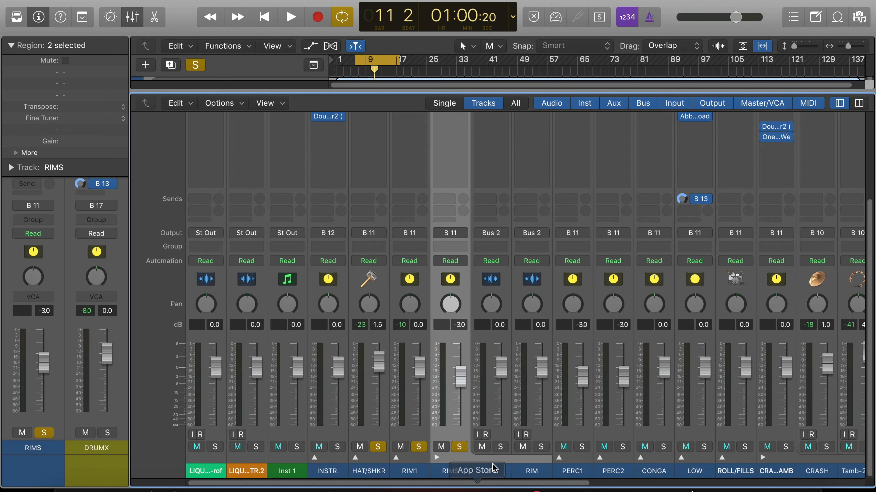
click(504, 440)
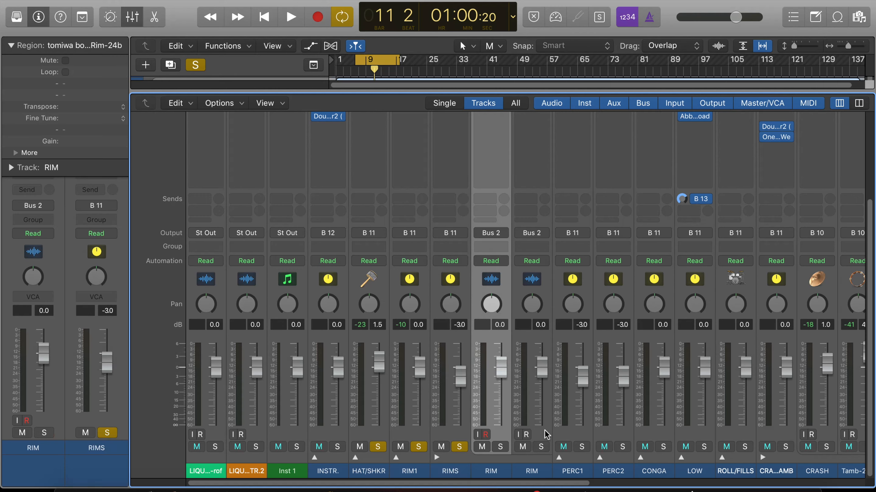
click(545, 432)
scroll(544, 431, up, 5)
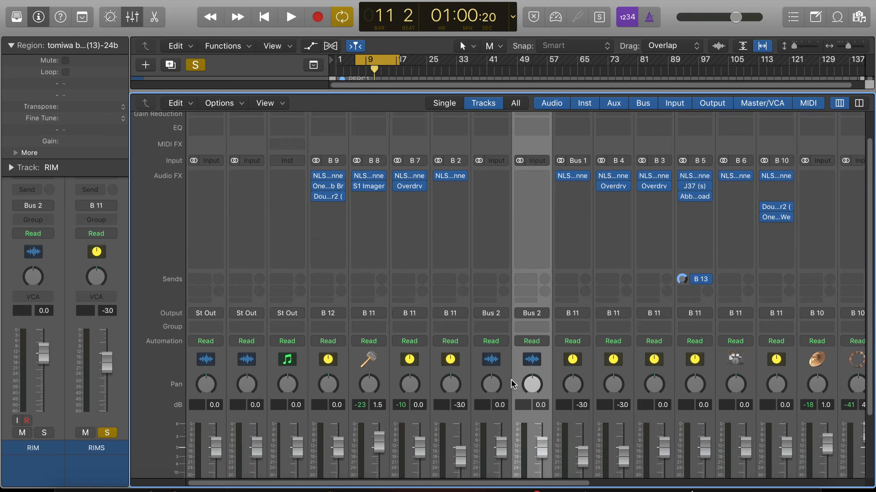
scroll(511, 380, down, 5)
click(461, 463)
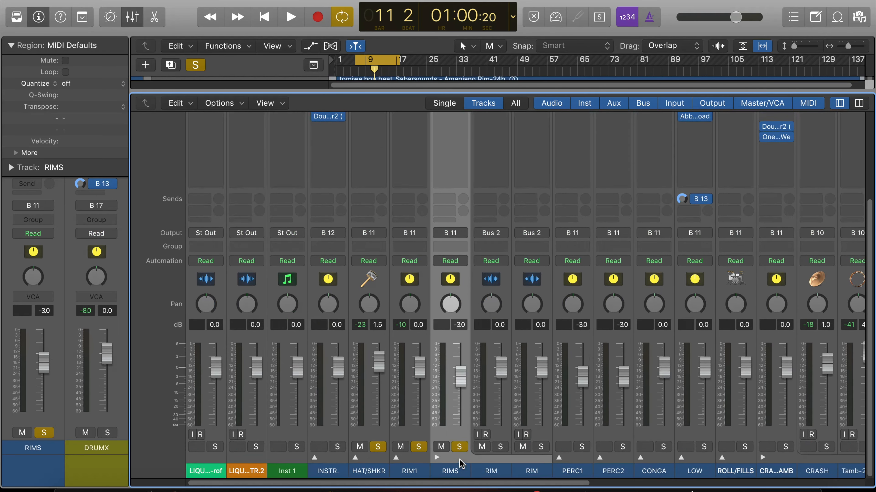
scroll(173, 188, up, 5)
scroll(507, 347, down, 5)
Expand the PERC1 stack to show its percussion tracks and solo the stack.
scroll(535, 459, right, 3)
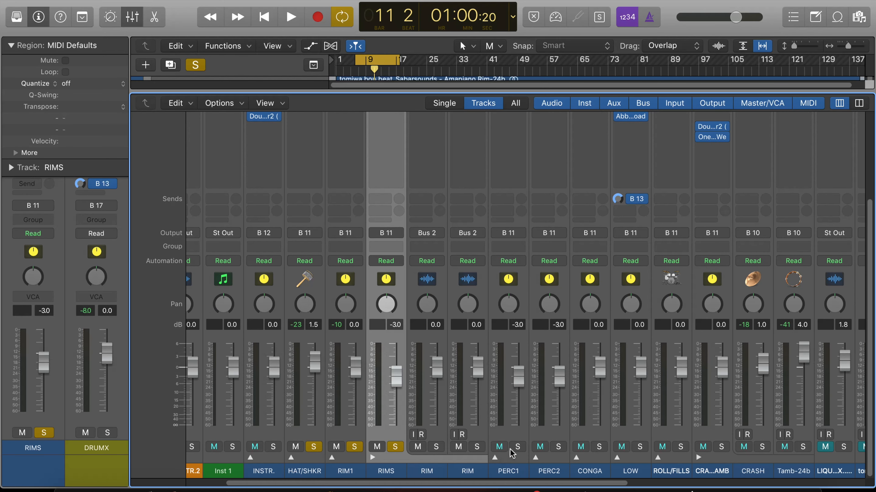
click(498, 456)
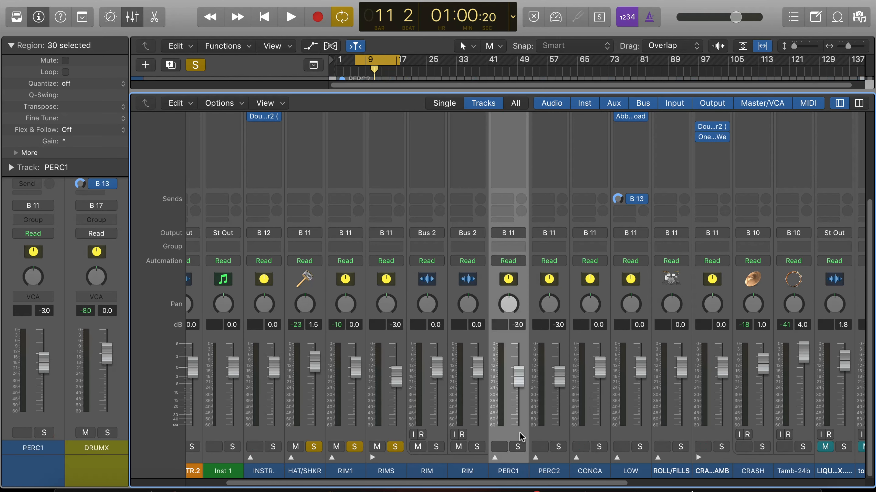
click(495, 458)
click(518, 447)
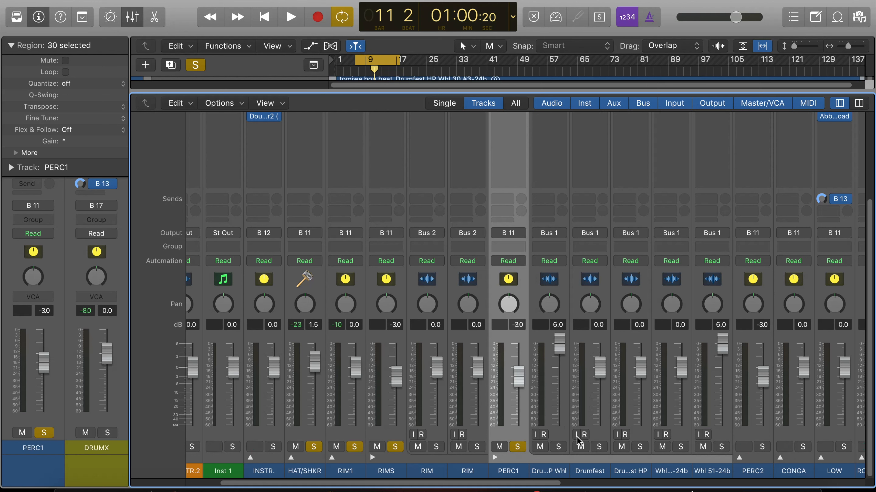
scroll(542, 453, right, 3)
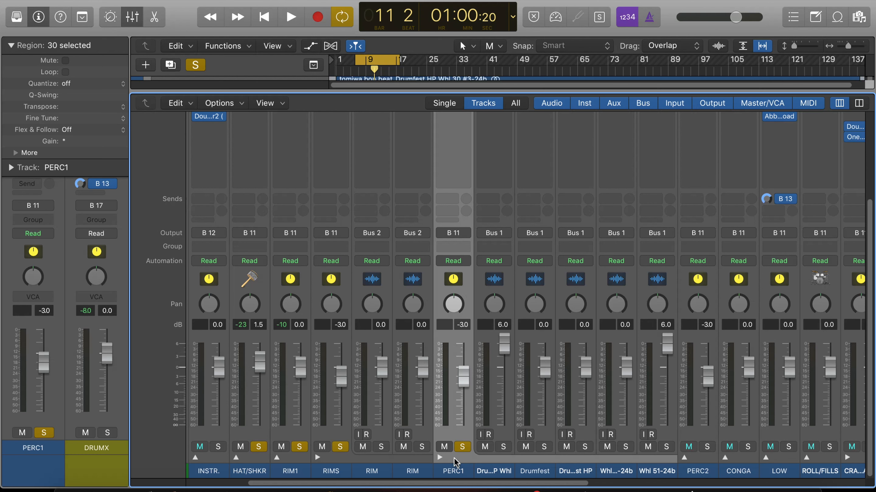
Open the NLS Channel on PERC1, examine its studio mode and output level, and close it.
scroll(444, 398, up, 5)
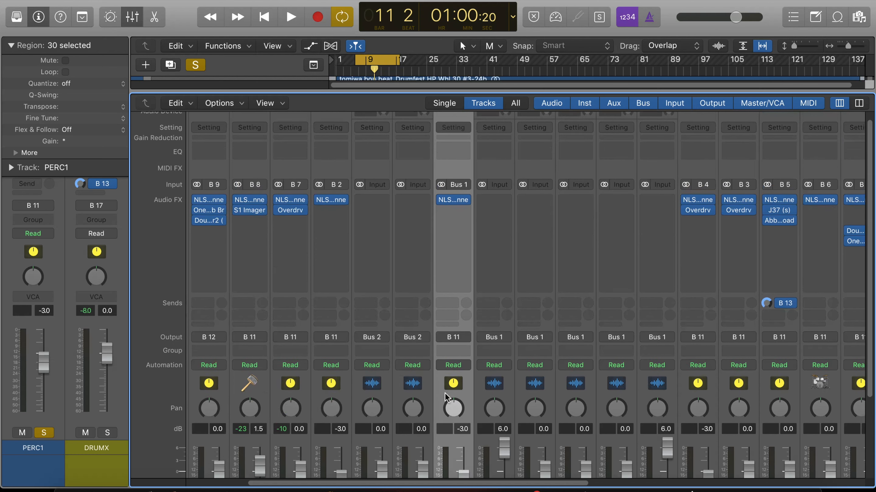
scroll(445, 396, up, 1)
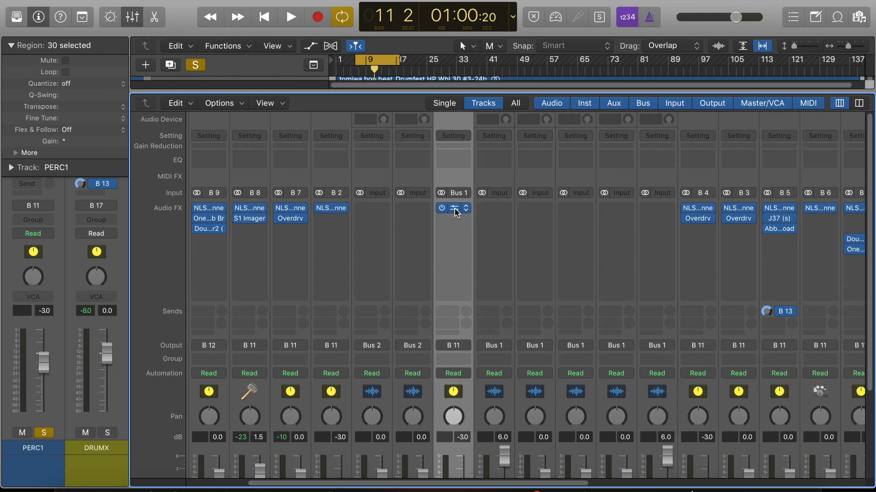
click(455, 209)
drag(193, 10, 553, 71)
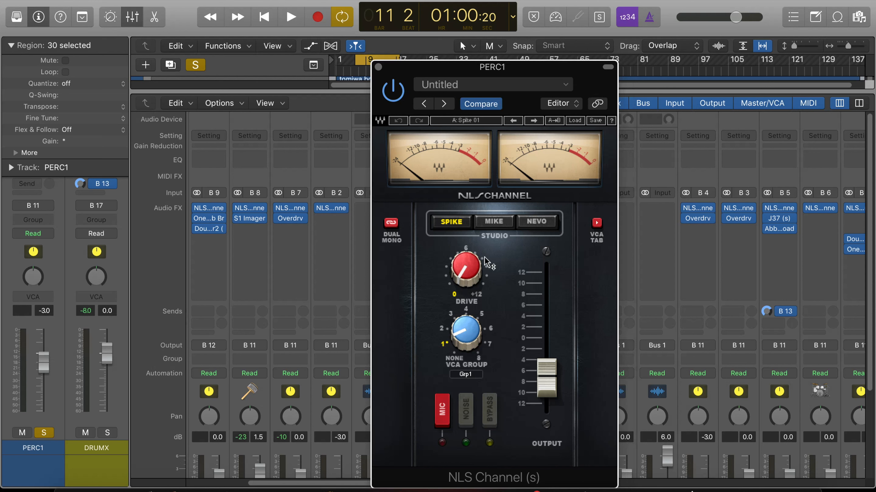
click(455, 228)
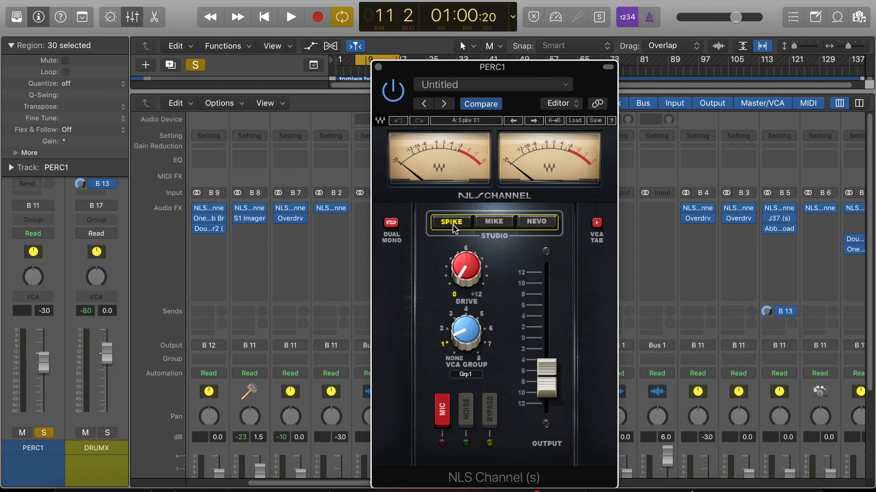
click(548, 390)
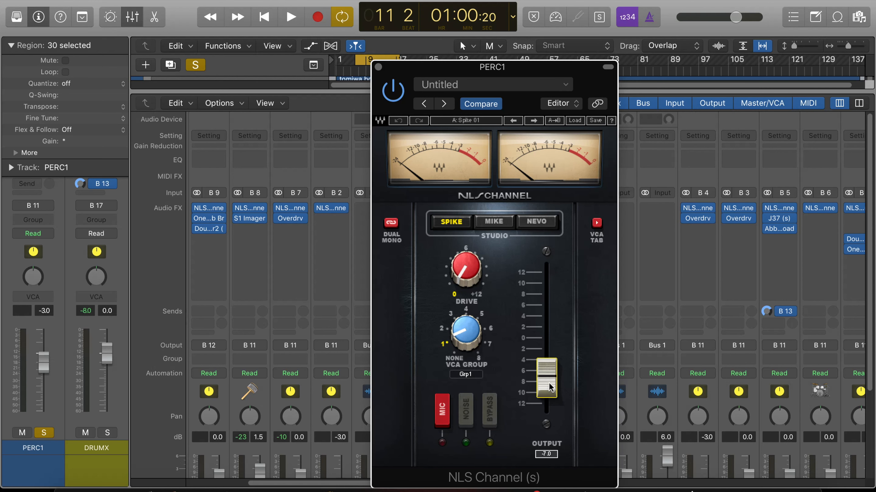
click(378, 66)
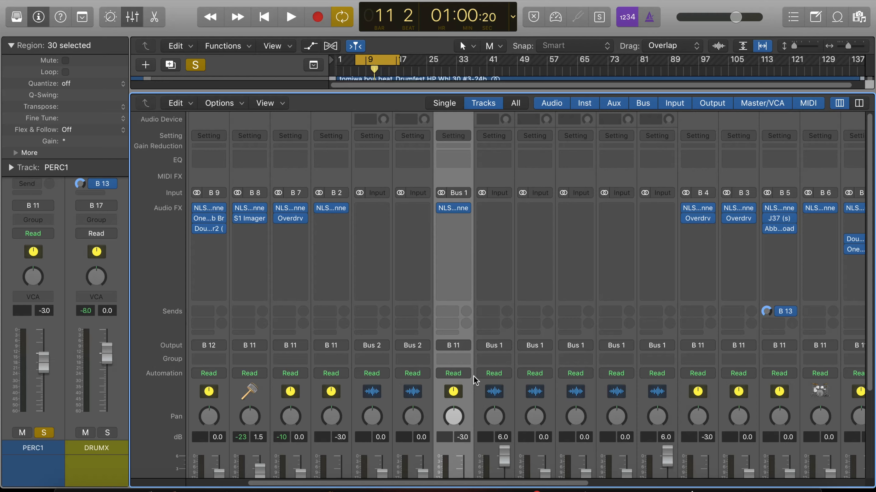
Compare the RIMS and PERC1 channel strips, checking the inserts and fader levels of each stack.
scroll(474, 375, down, 5)
scroll(413, 421, up, 1)
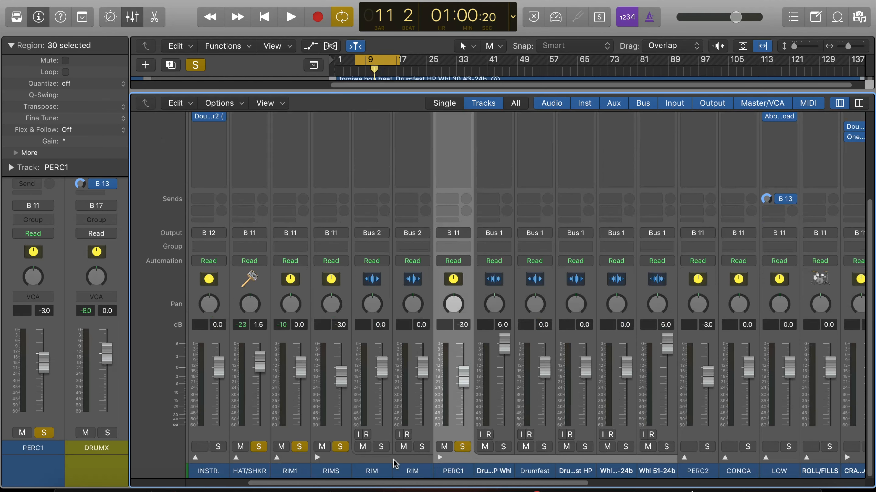
click(332, 456)
scroll(332, 459, up, 1)
scroll(333, 459, up, 3)
scroll(331, 461, down, 4)
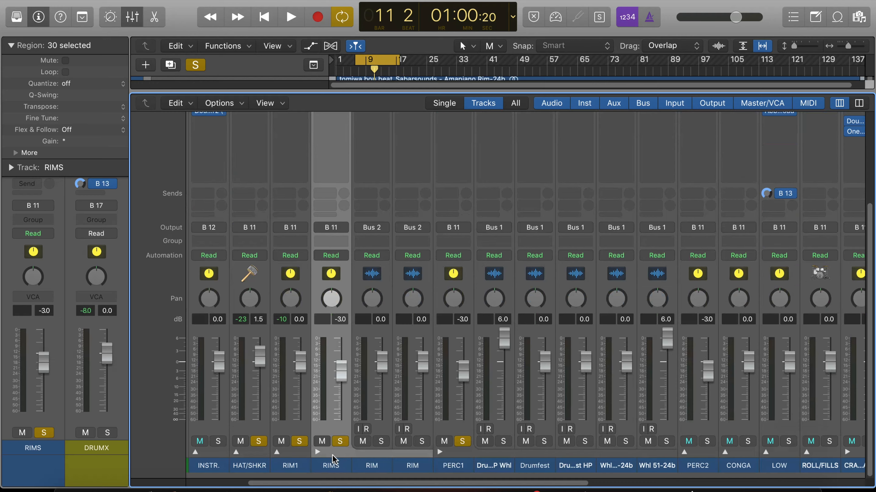
scroll(410, 476, right, 3)
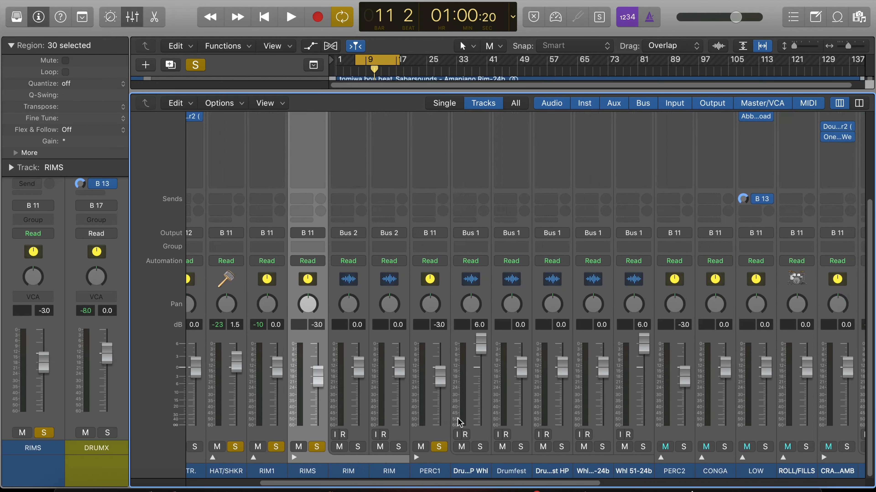
click(400, 452)
scroll(400, 448, up, 3)
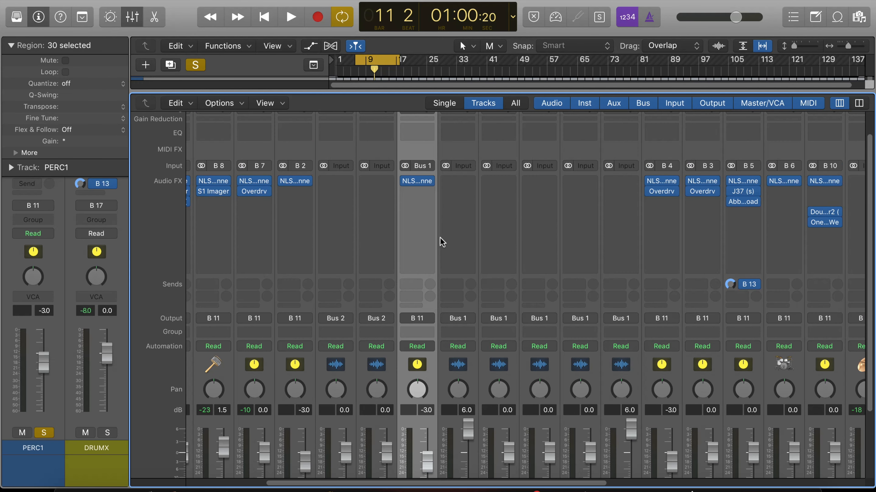
scroll(442, 241, down, 3)
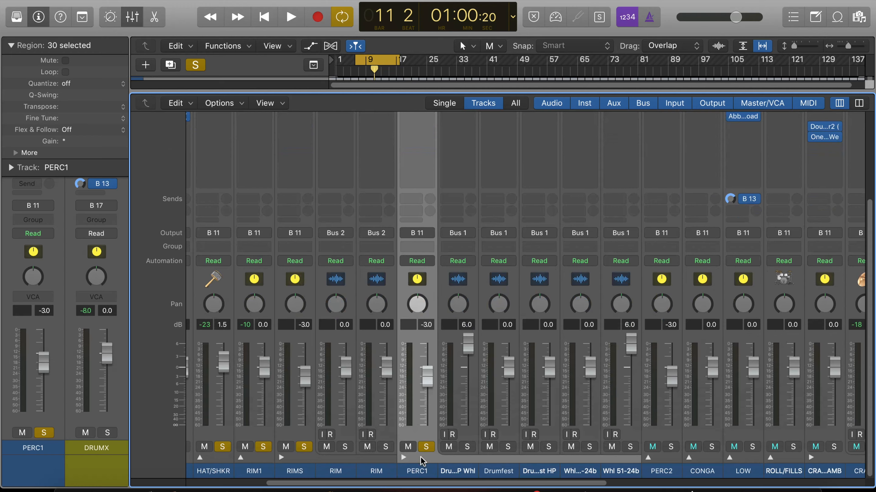
Collapse the RIMS and PERC1 stacks.
scroll(421, 462, right, 3)
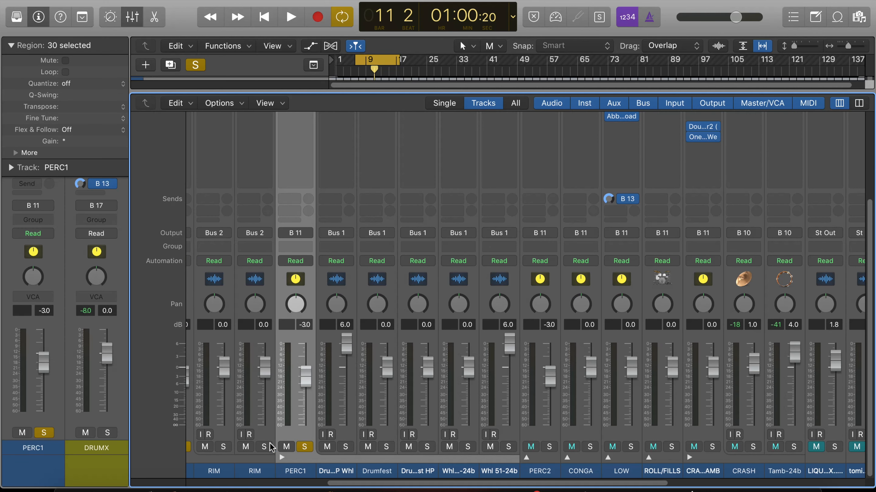
scroll(285, 456, left, 2)
click(212, 459)
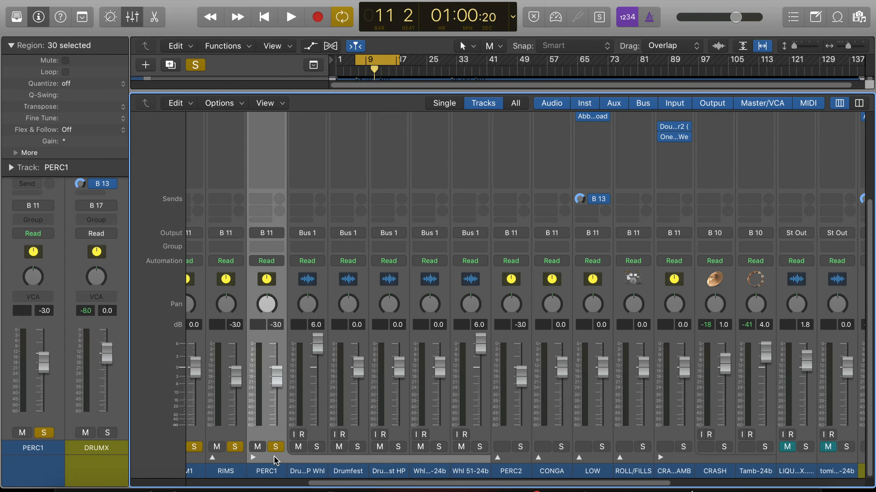
click(253, 458)
Select the PERC2 stack, solo it and expand it to show its tracks.
click(300, 458)
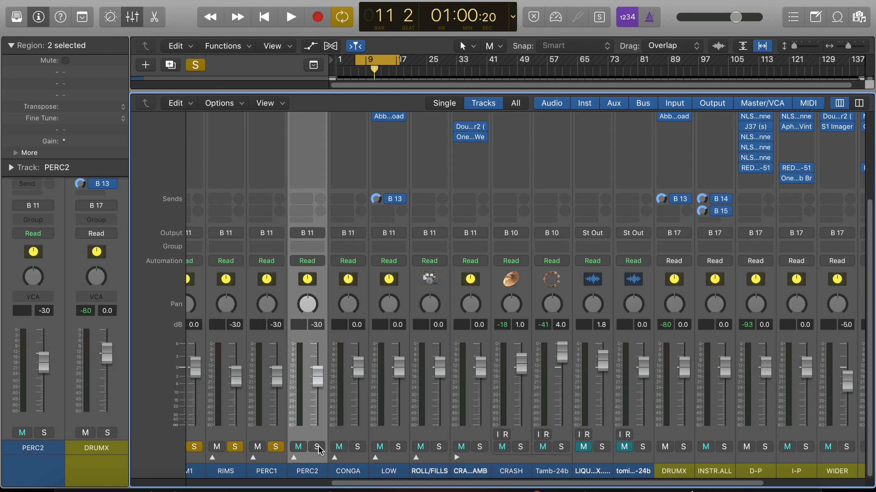
click(316, 447)
click(293, 457)
Open the NLS Channel on PERC2, bring its window to the middle of the mixer and examine the output level.
scroll(406, 348, up, 5)
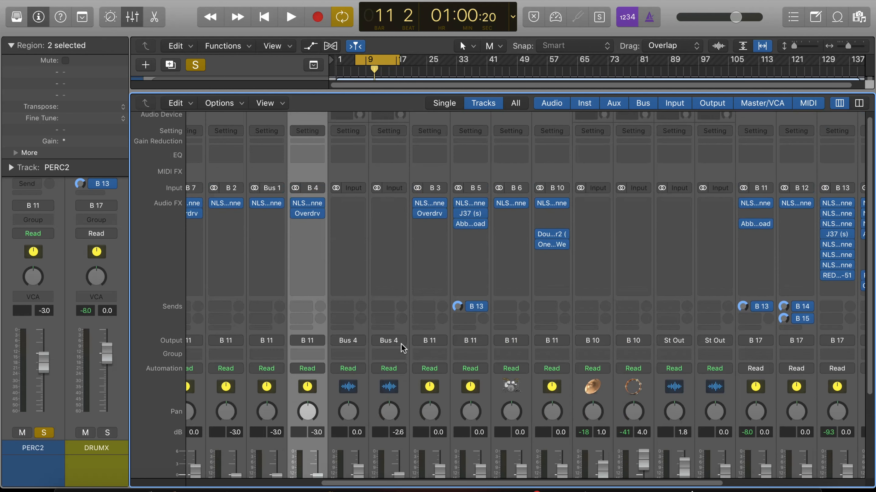
click(305, 182)
click(305, 185)
click(308, 189)
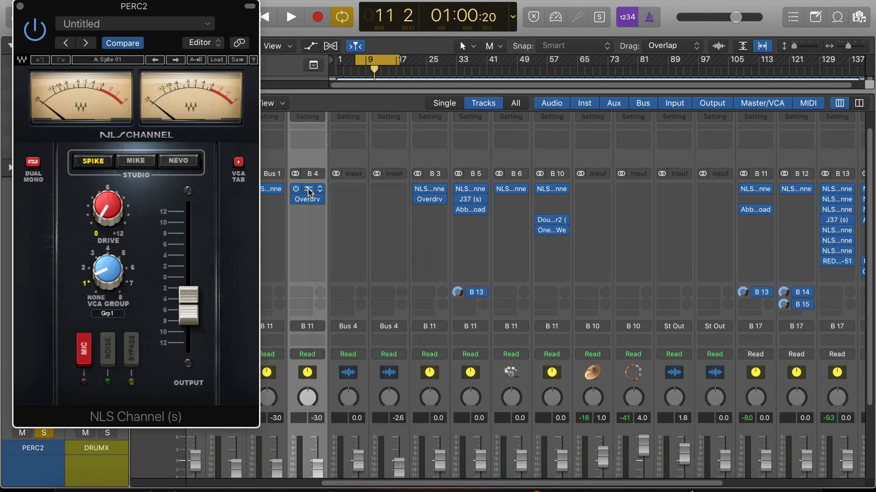
drag(170, 9, 449, 34)
drag(764, 45, 565, 65)
click(591, 384)
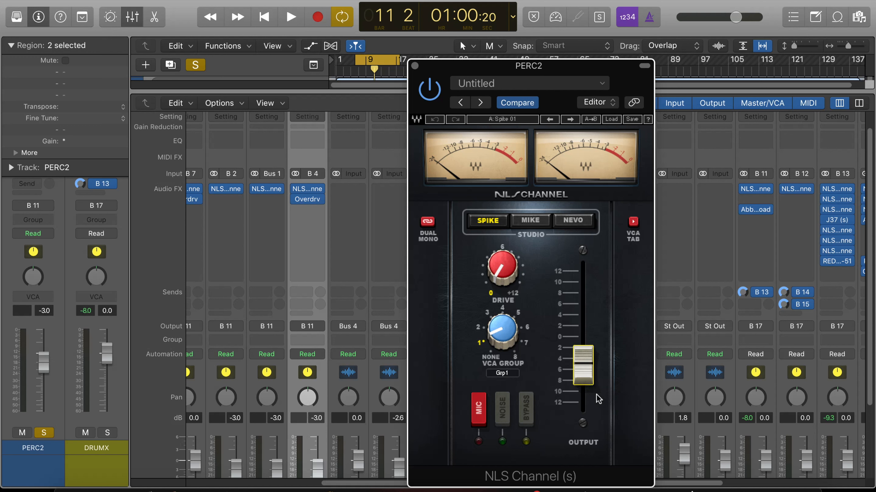
Close PERC2's NLS Channel, open its Overdrive, bring the window over the mixer and examine the drive, tone and output settings.
mouse_move(584, 378)
click(415, 65)
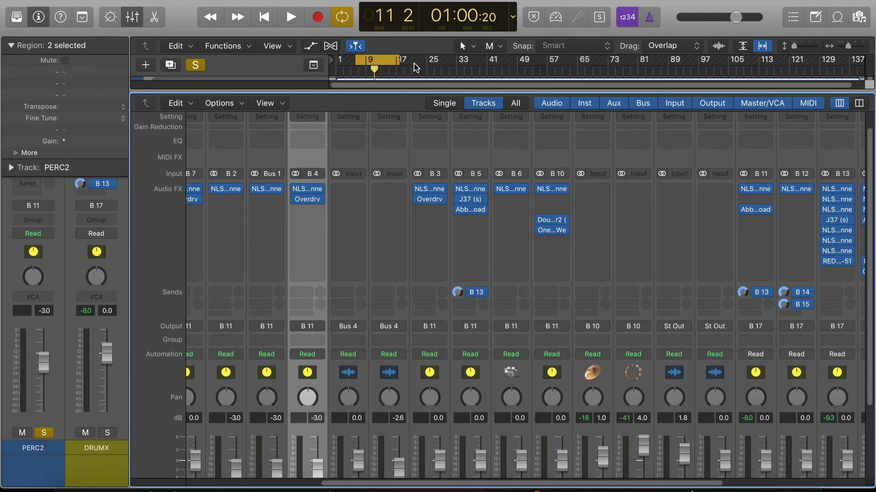
click(308, 201)
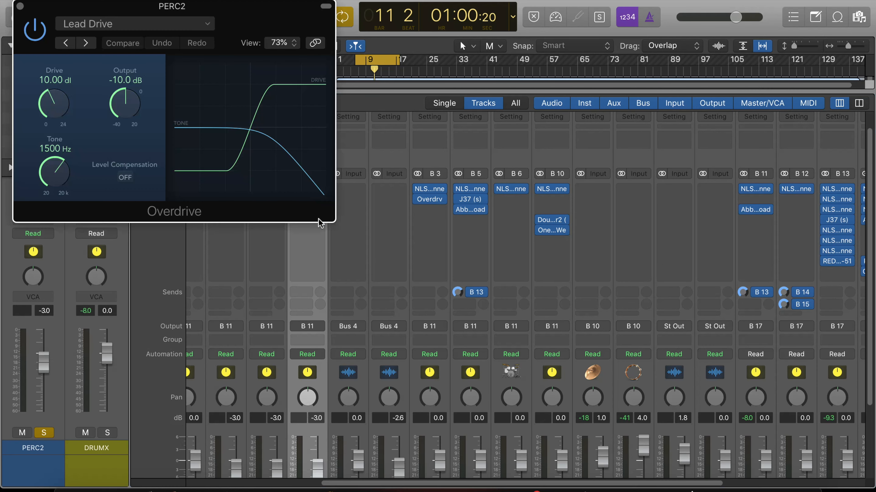
scroll(375, 303, down, 2)
scroll(375, 300, down, 2)
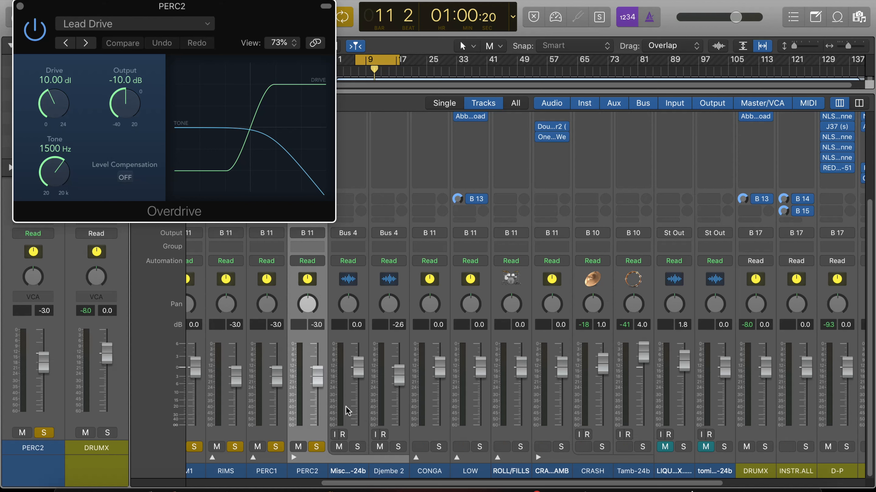
scroll(325, 433, up, 1)
drag(260, 11, 514, 149)
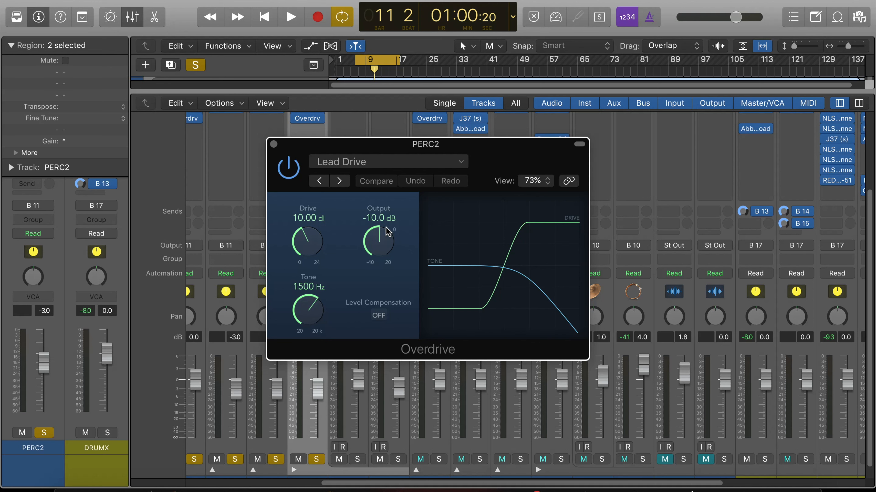
click(273, 144)
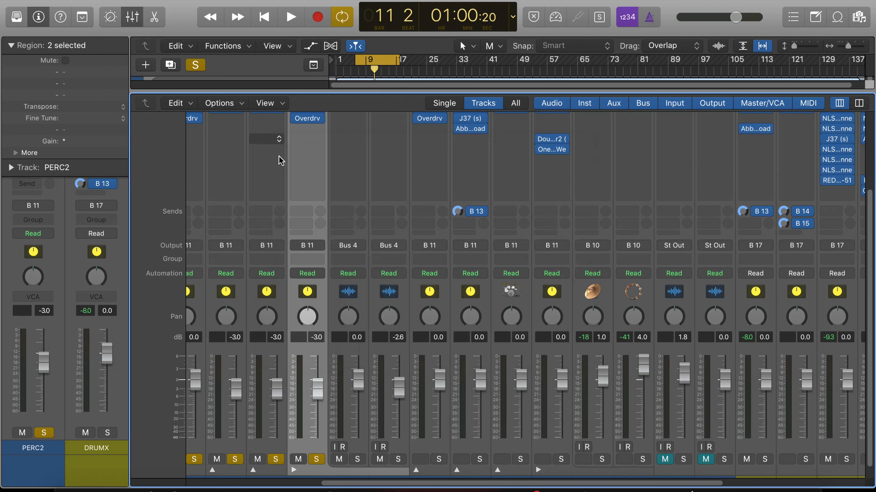
Collapse the PERC2 stack, and select, solo and expand the CONGA stack.
scroll(315, 253, down, 2)
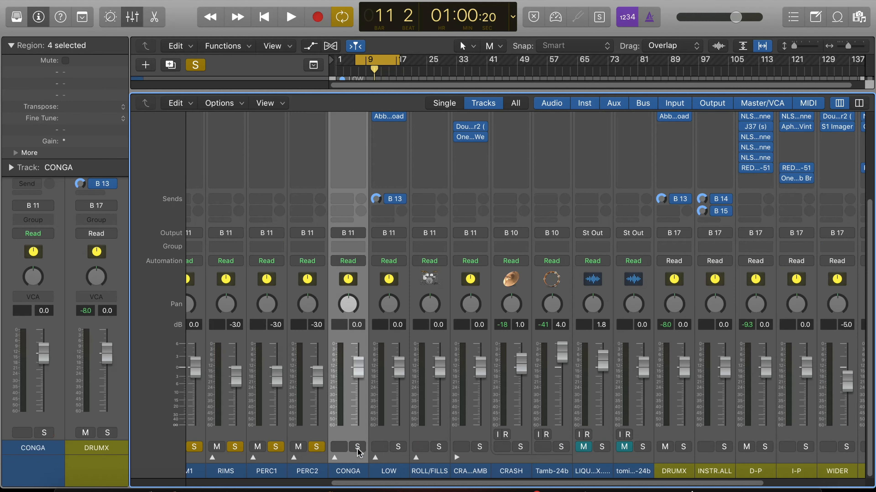
click(357, 447)
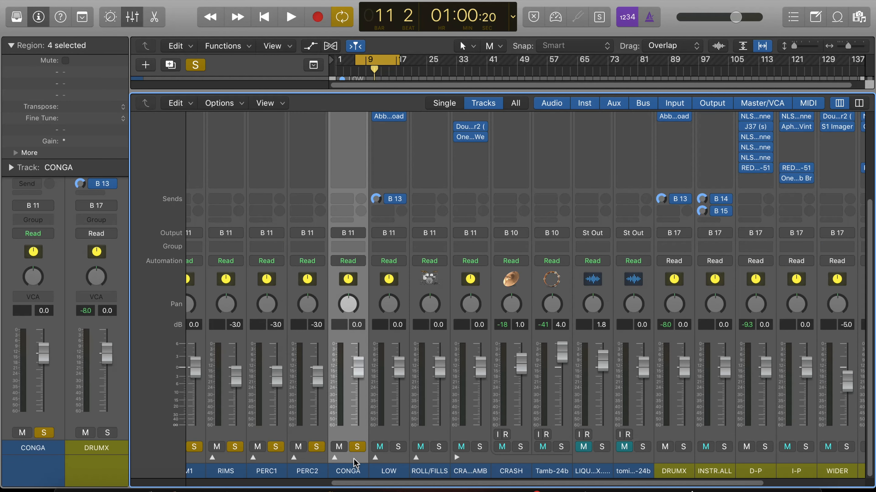
click(333, 458)
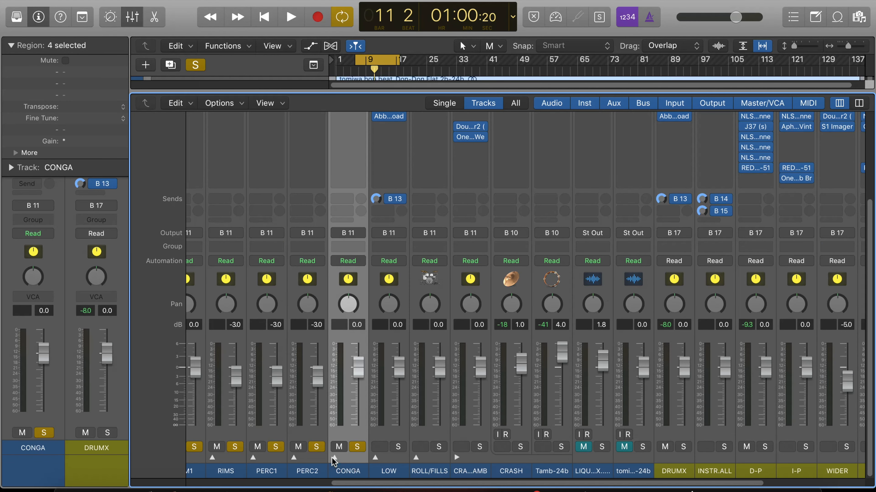
Open the NLS Channel on CONGA, examine its output level and close it.
scroll(368, 424, up, 4)
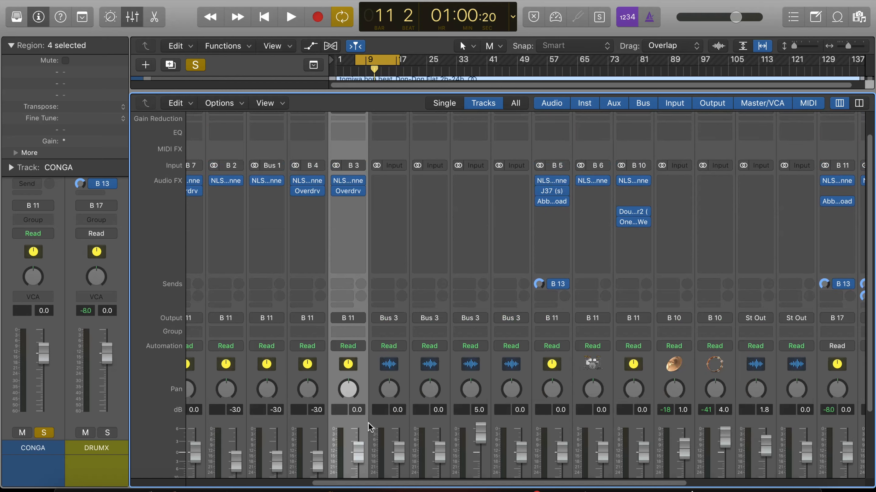
scroll(368, 423, up, 2)
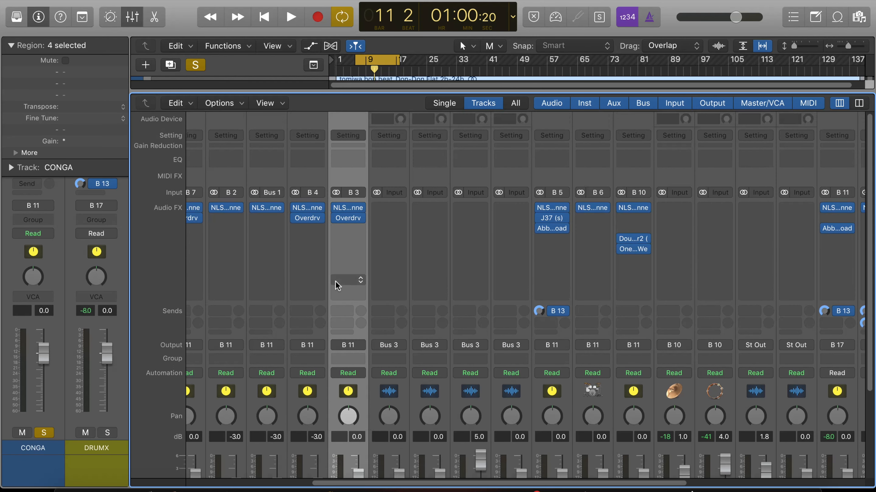
click(344, 207)
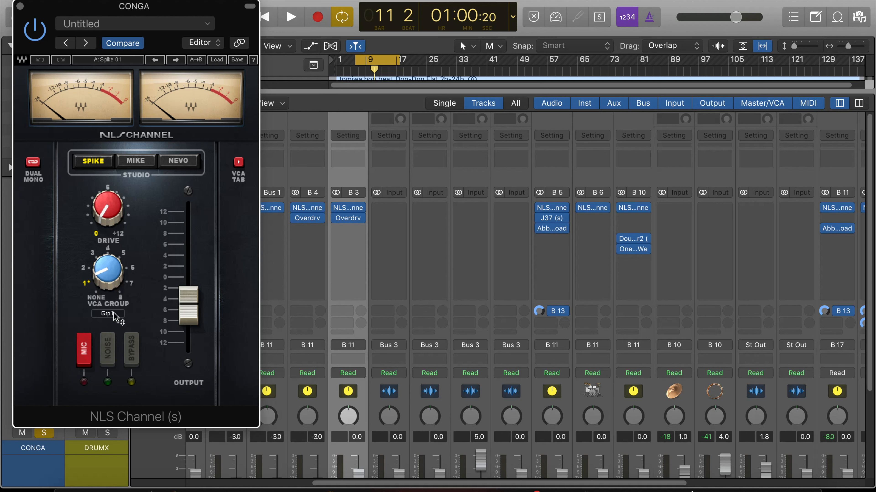
mouse_move(189, 306)
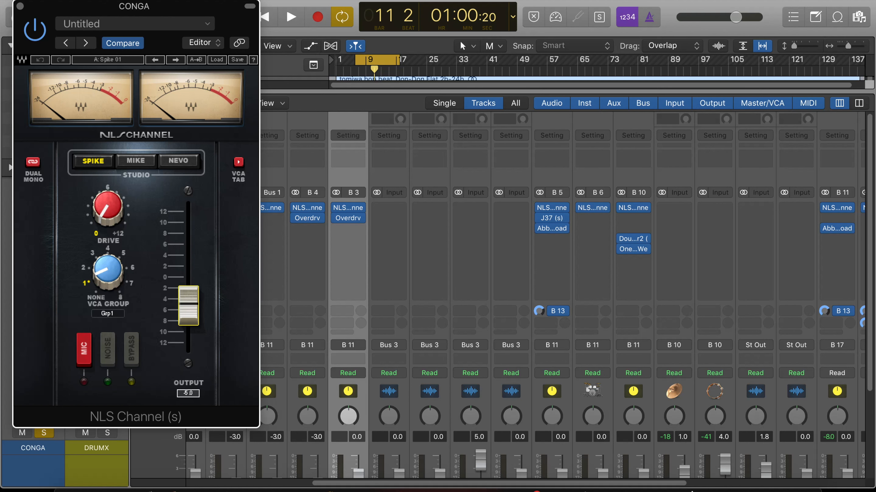
drag(192, 13, 449, 46)
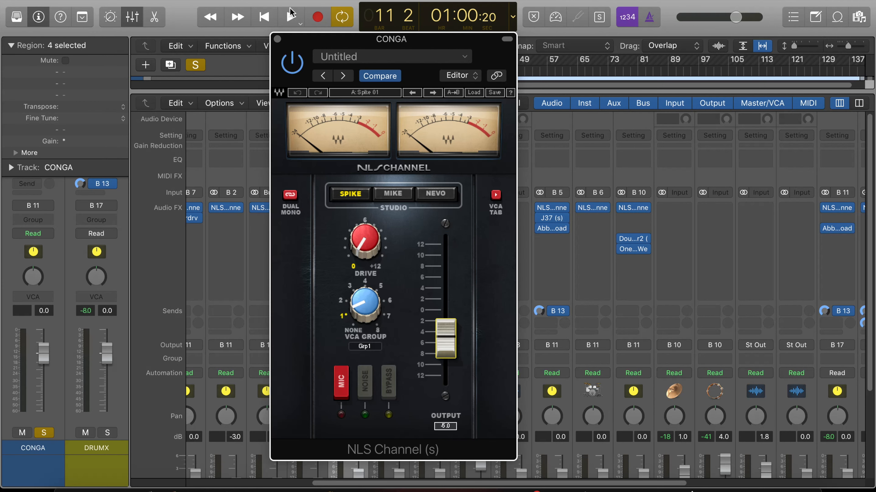
click(277, 39)
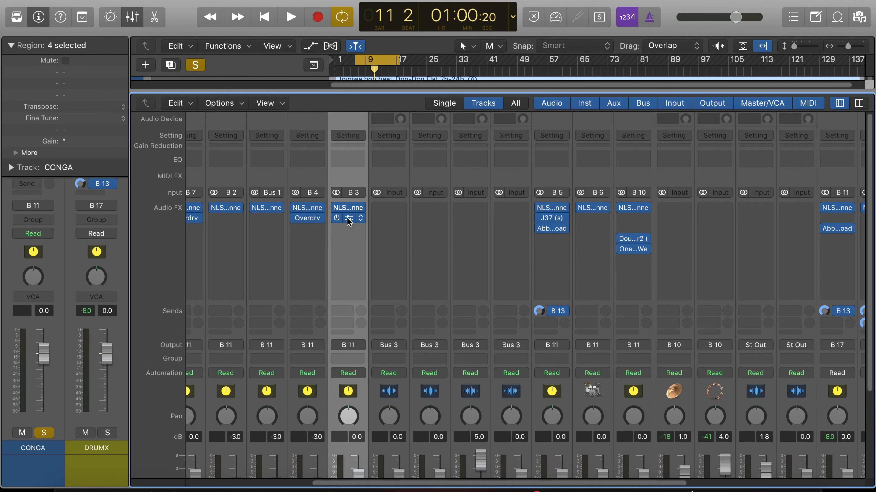
Open the Overdrive on CONGA, examine its drive, tone and output settings and close it.
click(346, 217)
drag(239, 15, 443, 190)
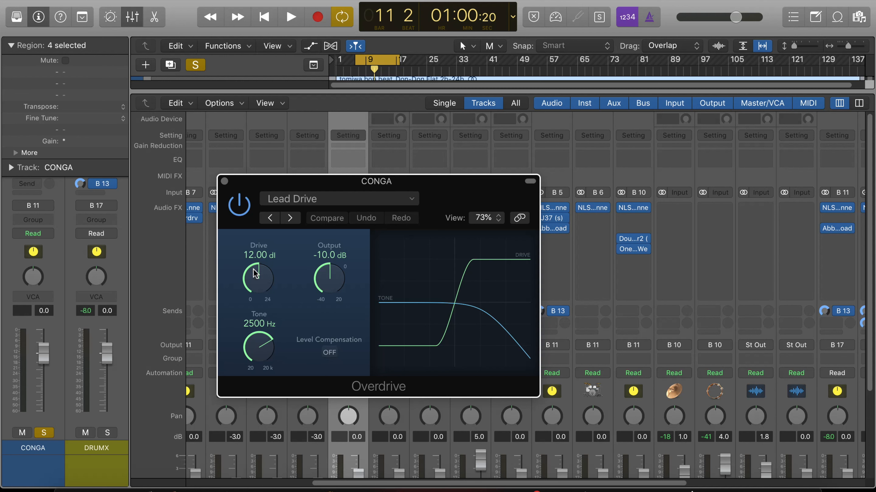
click(224, 182)
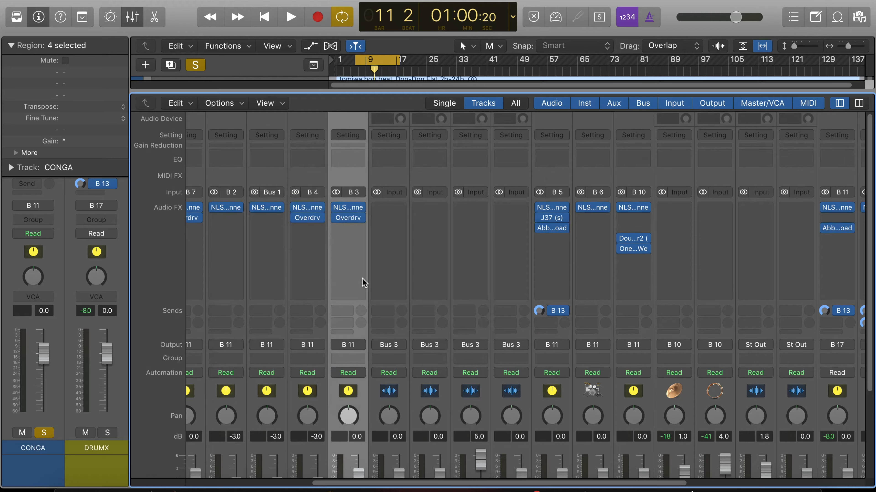
Review the inserts and fader levels of the soloed stacks from HAT/SHKR to CONGA, reselecting PERC2.
scroll(362, 281, down, 5)
scroll(361, 282, up, 5)
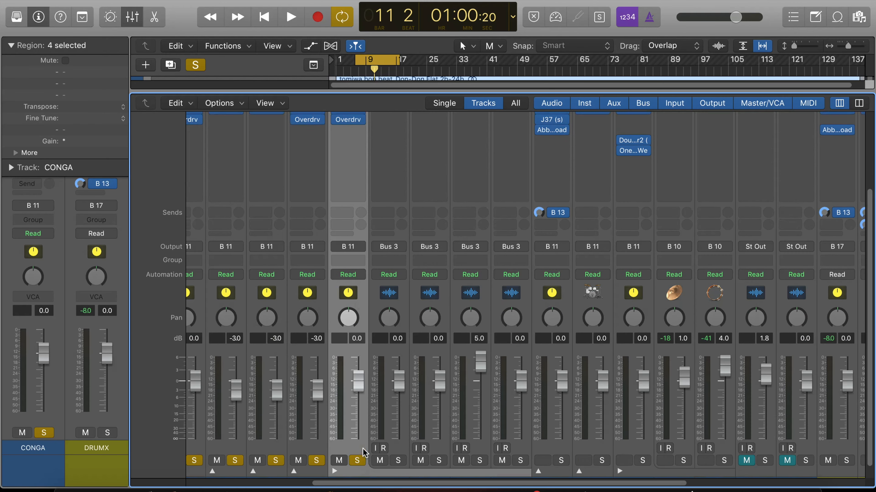
scroll(363, 448, down, 5)
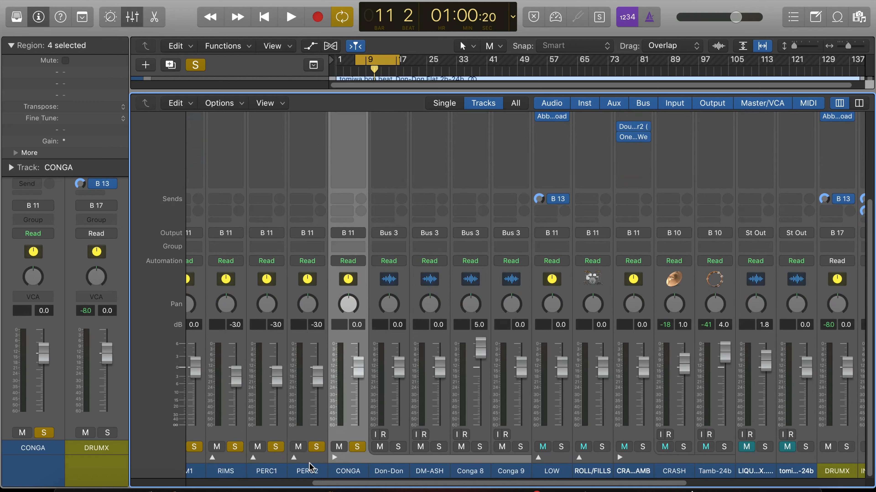
click(310, 468)
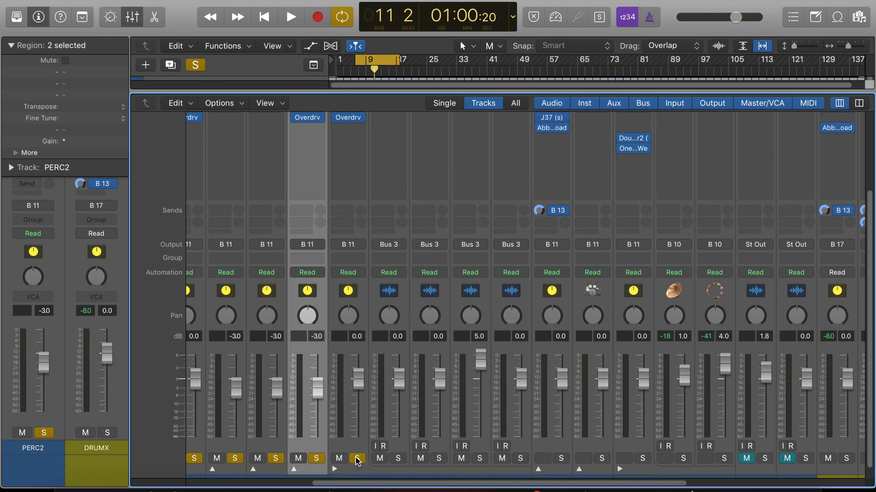
scroll(355, 461, left, 3)
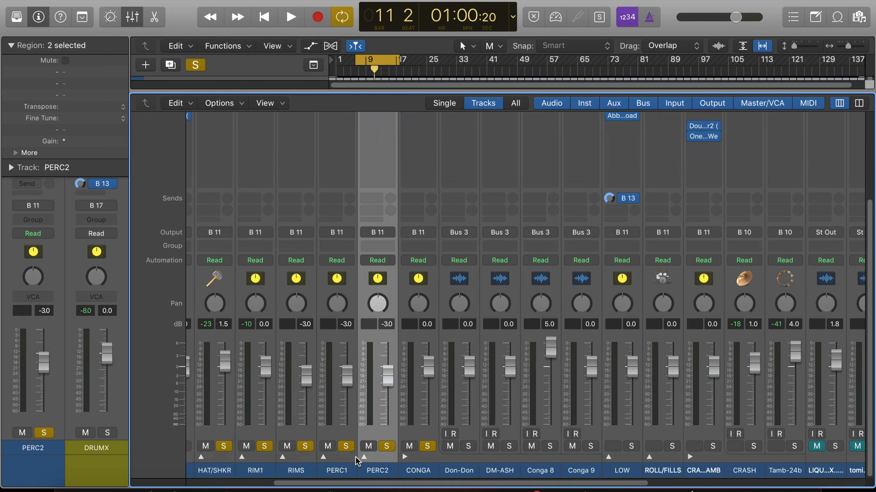
scroll(355, 460, up, 3)
scroll(355, 460, left, 5)
scroll(355, 460, down, 4)
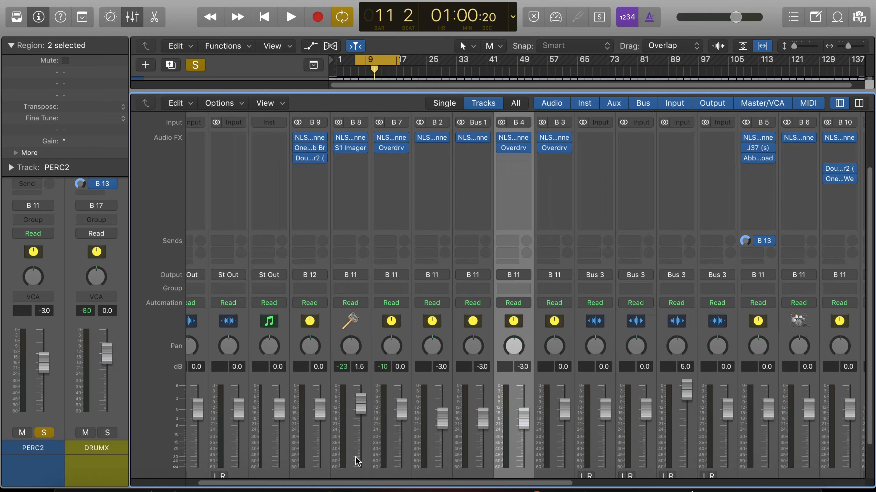
Select the CONGA stack and collapse it.
scroll(355, 460, right, 4)
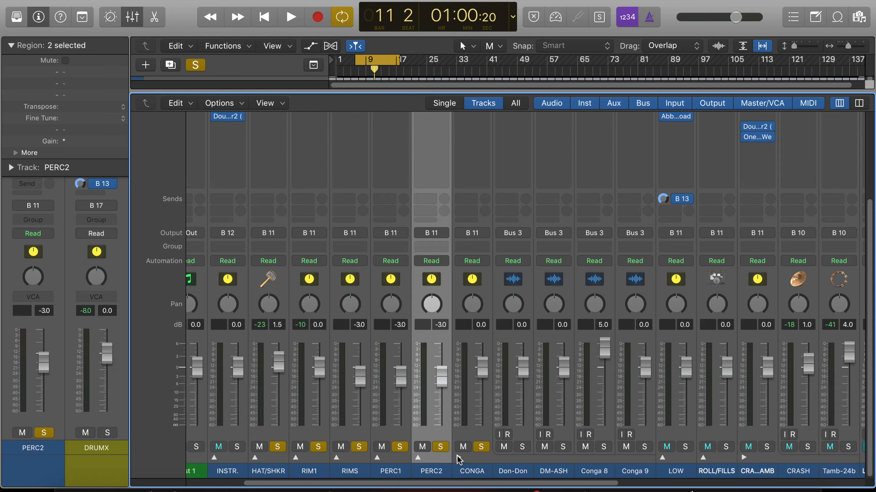
click(458, 457)
click(458, 456)
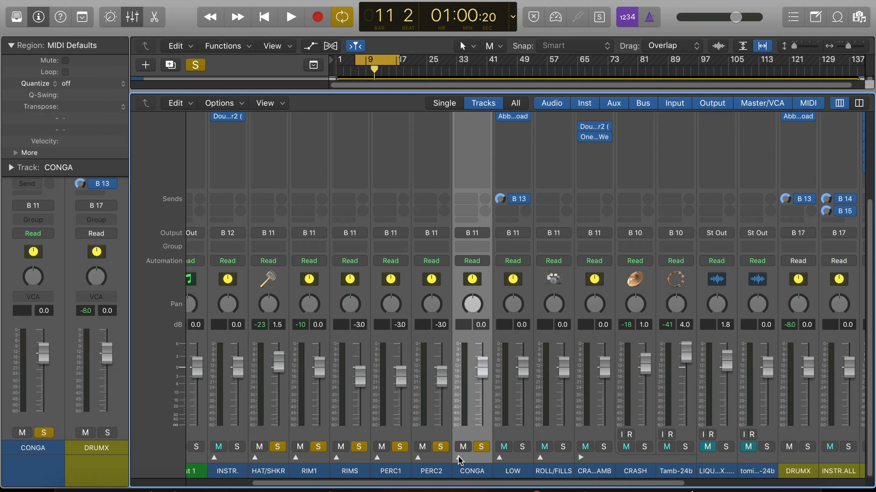
Bypass all audio plug-ins on the INSTR., HAT/SHKR, RIM1, RIMS, PERC1, PERC2 and CONGA channel strips.
scroll(458, 456, up, 3)
scroll(459, 457, left, 4)
drag(291, 150, 292, 183)
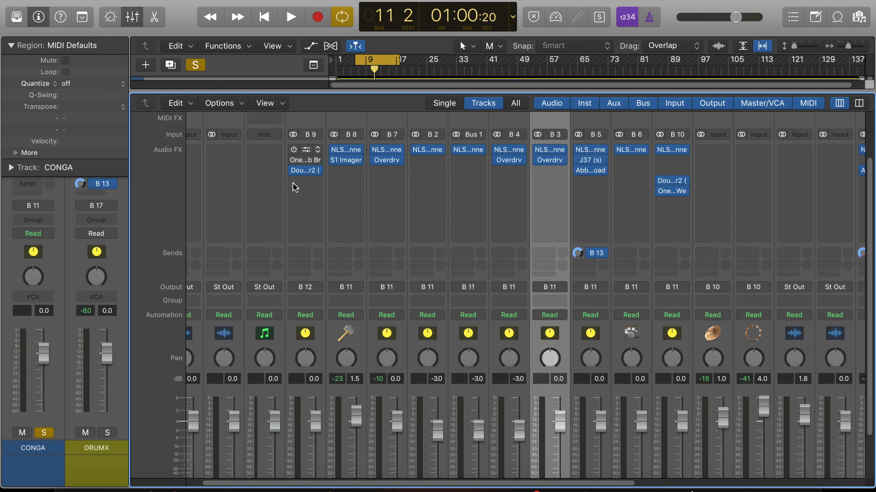
mouse_move(332, 149)
mouse_down()
mouse_move(333, 163)
mouse_move(374, 172)
mouse_up()
drag(416, 152, 503, 159)
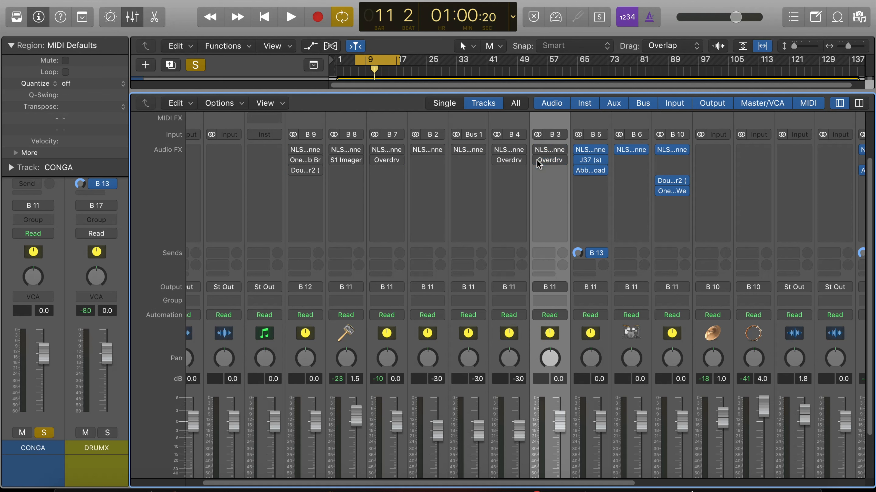
Play the soloed percussion stacks with their plug-ins bypassed, and stop playback.
scroll(536, 159, down, 3)
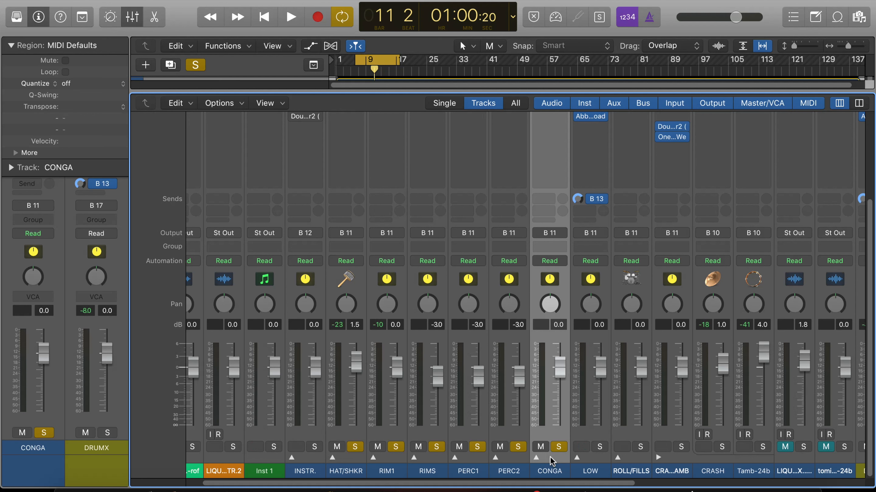
key(space)
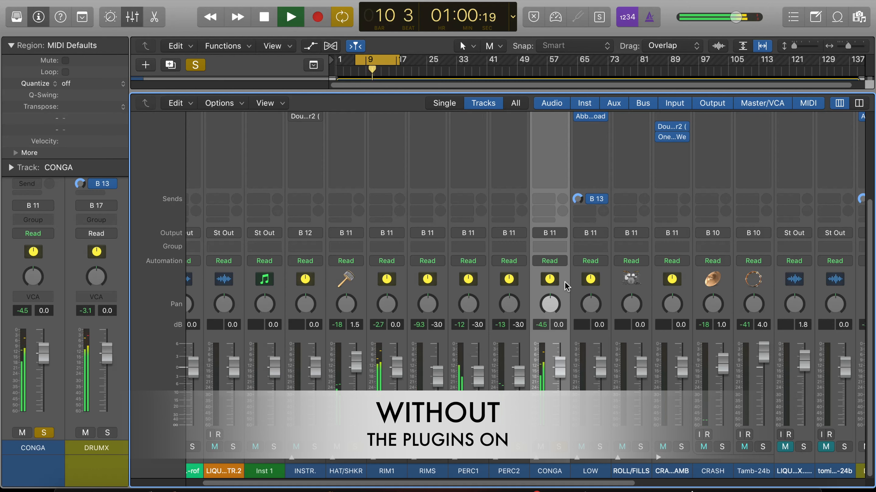
key(space)
Turn all bypassed plug-ins back on across the channel strips from INSTR. to CONGA.
scroll(565, 286, up, 5)
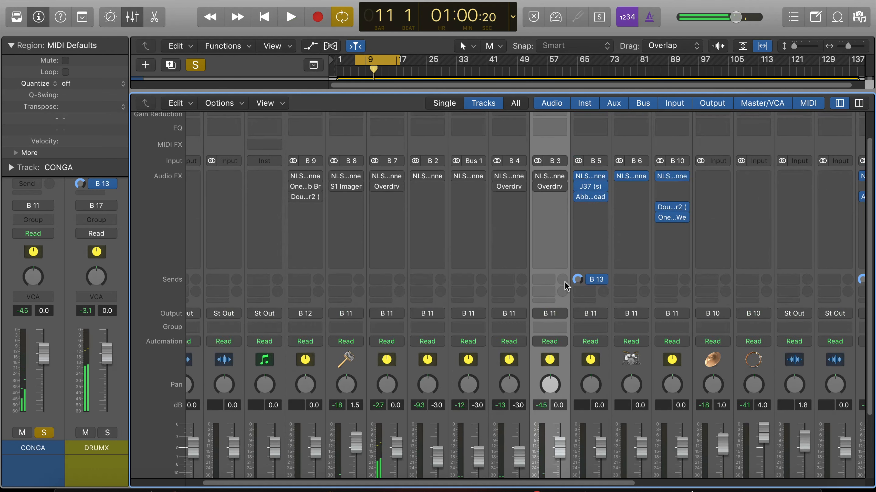
click(294, 218)
click(294, 229)
click(334, 218)
click(375, 218)
click(415, 207)
Play the soloed percussion stacks with their plug-ins on, stop playback and return to the faders.
key(space)
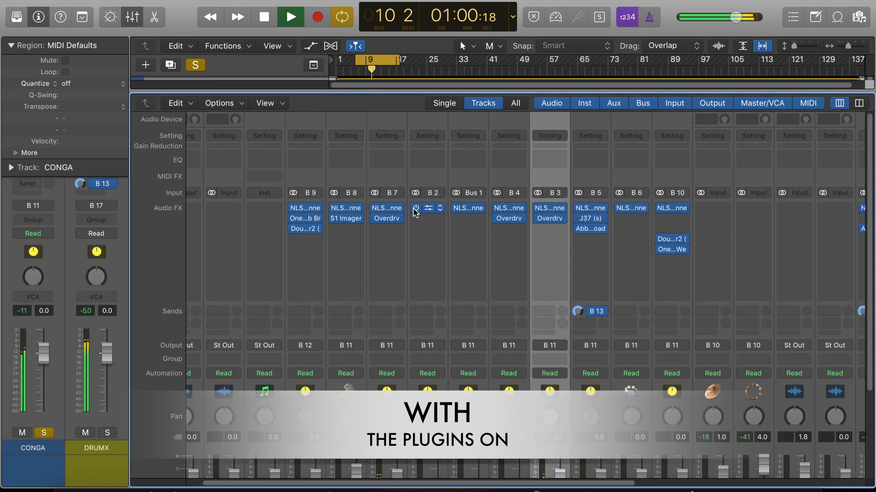
key(space)
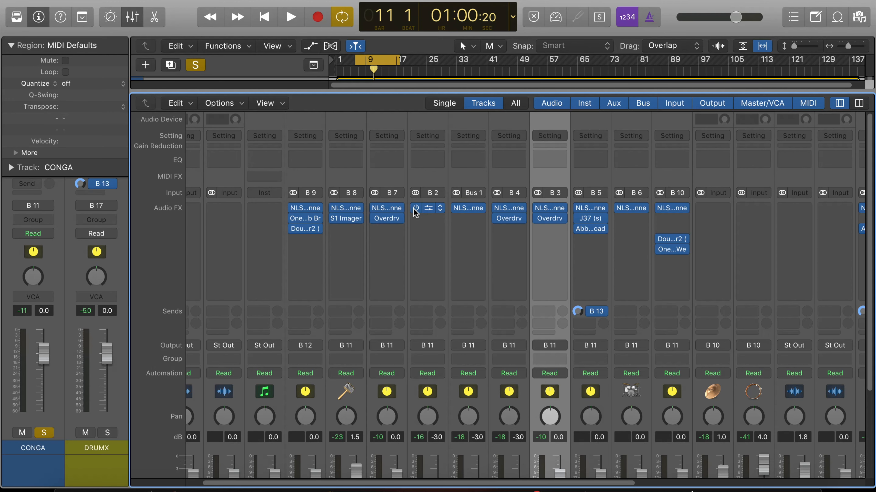
scroll(416, 212, down, 5)
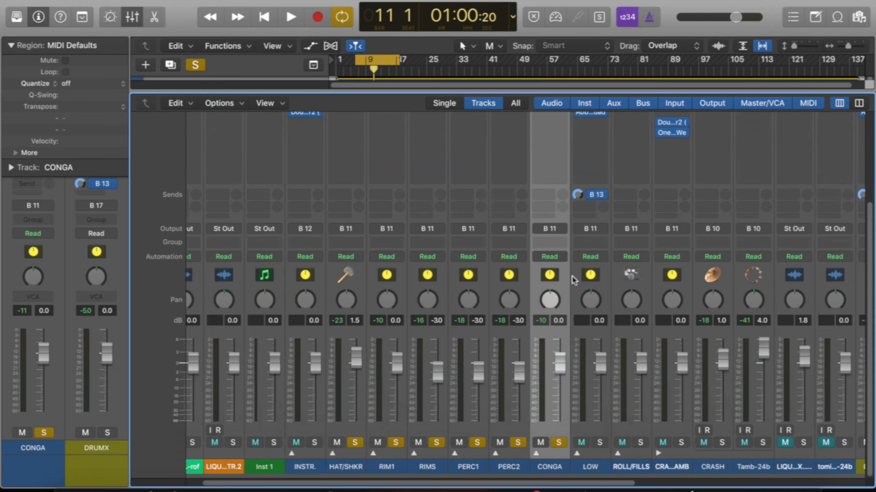